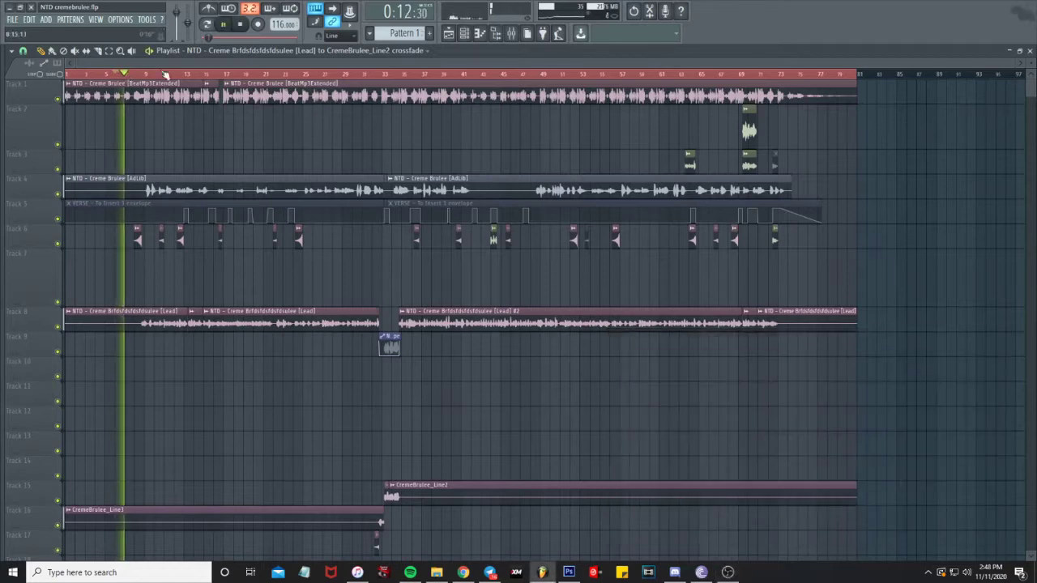
Move the CremeBrulee_Line3 audio clip from Track 16 up to Track 9, directly below the lead vocal
scroll(95, 357, up, 2)
scroll(259, 364, up, 3)
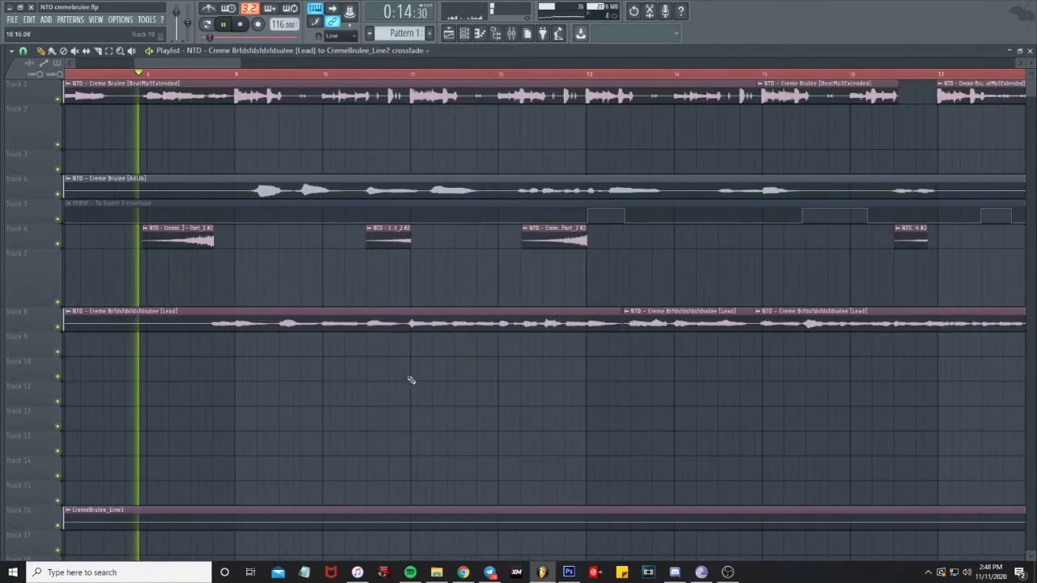
scroll(412, 380, up, 1)
scroll(137, 440, down, 2)
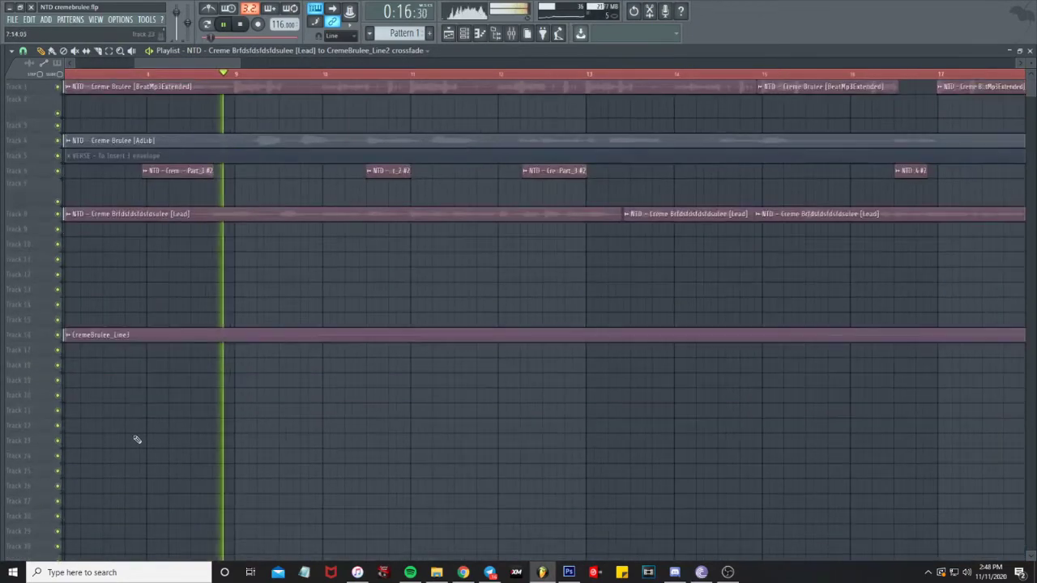
click(780, 337)
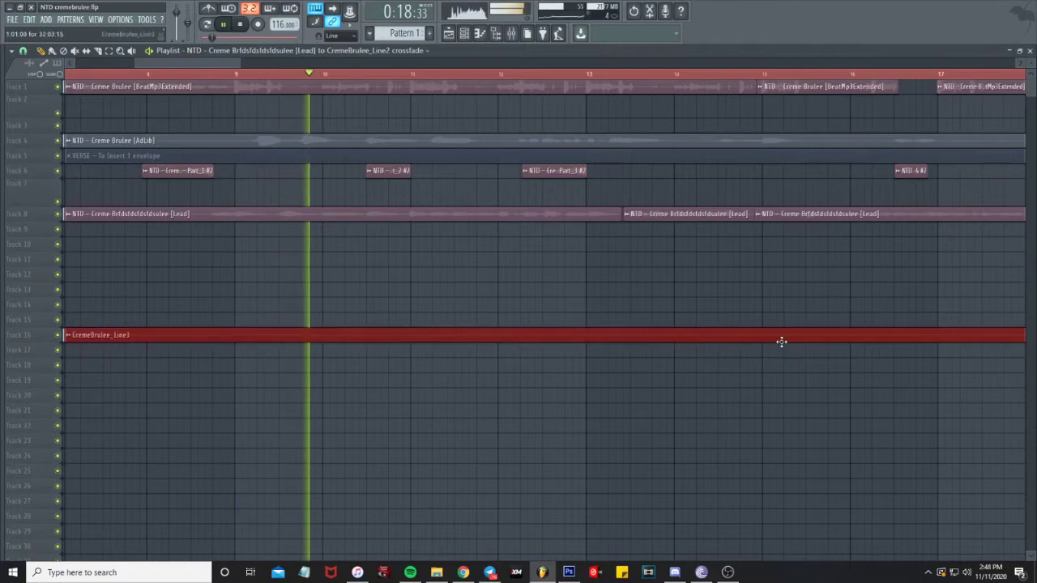
scroll(738, 339, down, 2)
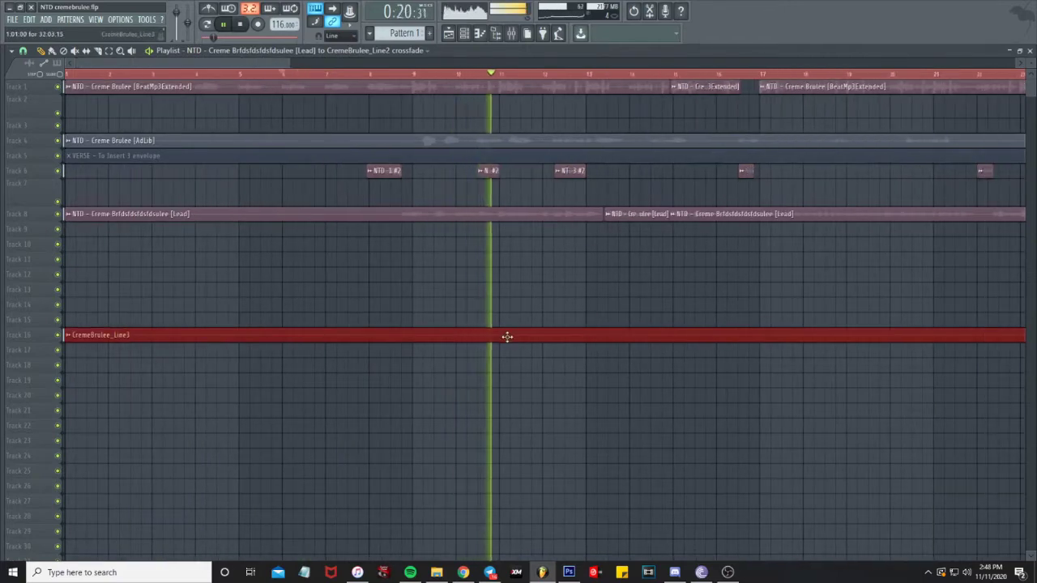
drag(507, 338, 504, 224)
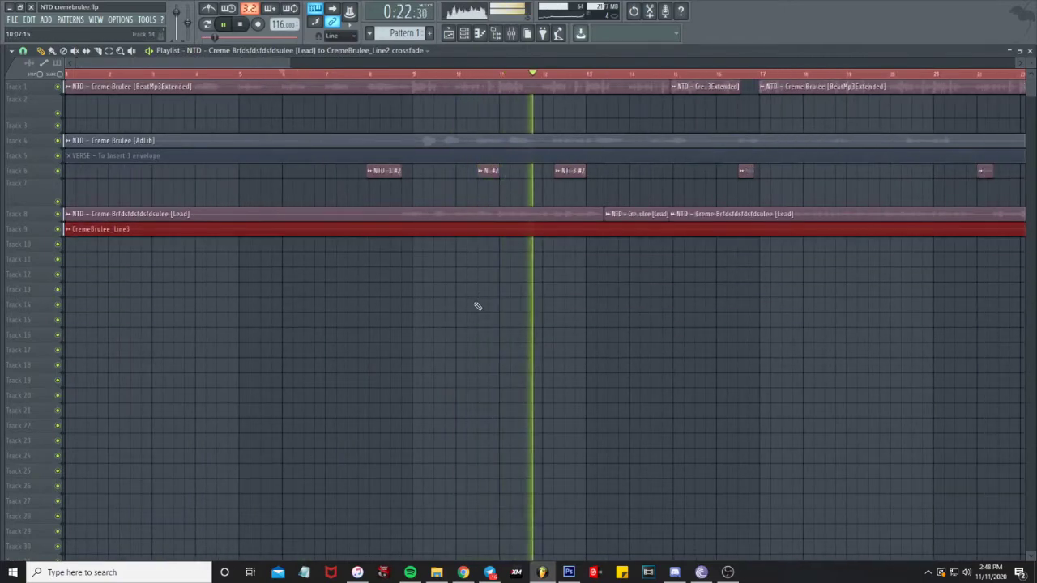
Delete the empty Track 7 above the lead vocal track in the playlist
scroll(478, 306, up, 3)
scroll(475, 313, up, 1)
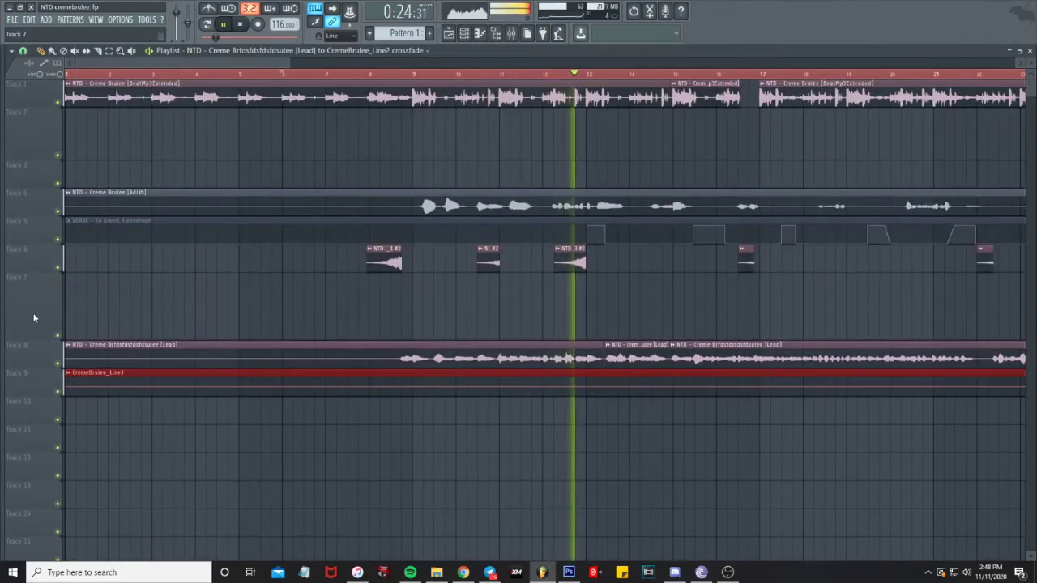
scroll(248, 324, down, 5)
scroll(287, 332, down, 4)
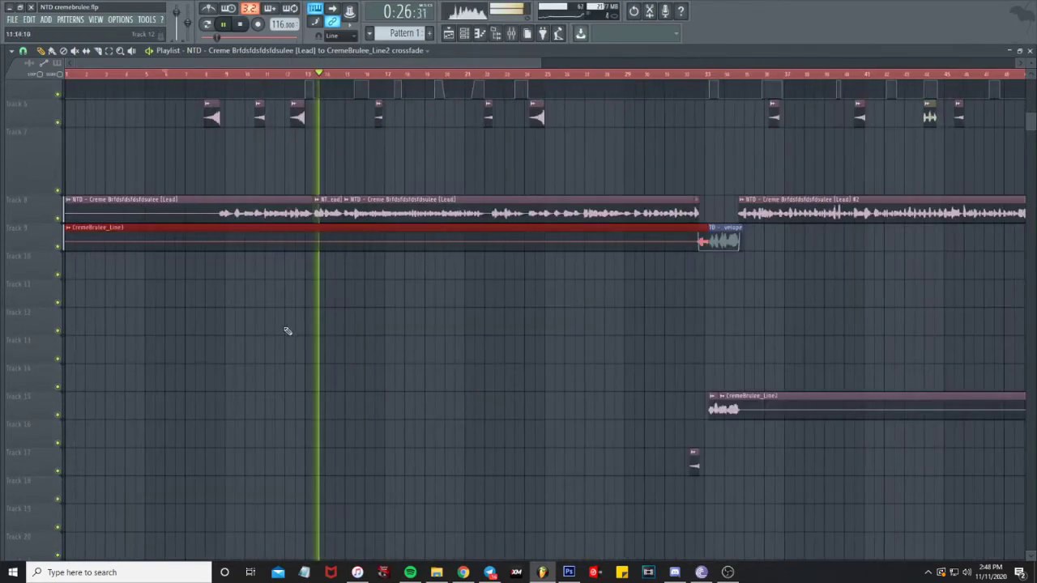
scroll(308, 332, up, 5)
scroll(312, 335, up, 1)
scroll(313, 332, down, 1)
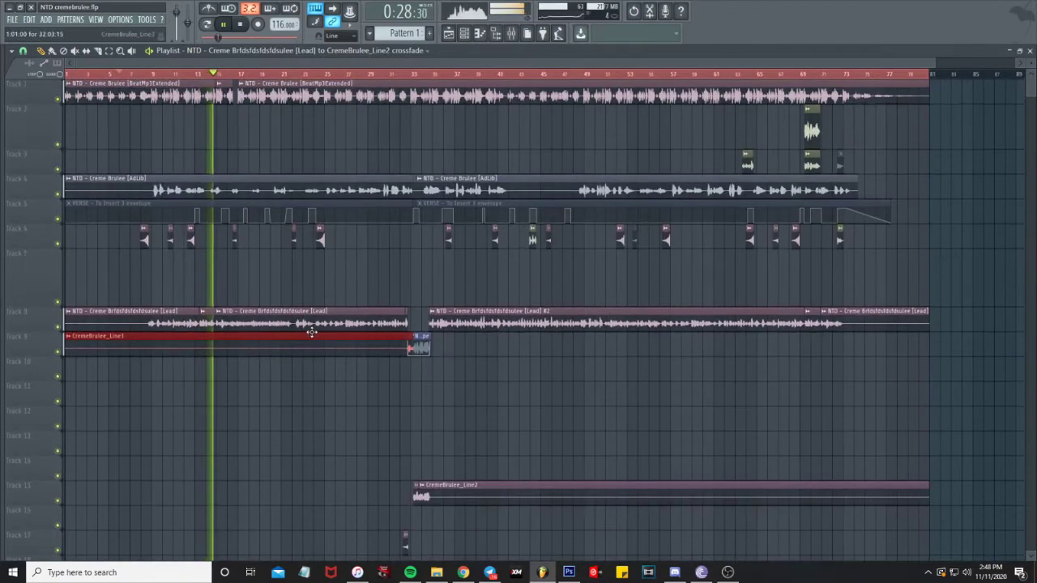
right_click(60, 300)
click(94, 405)
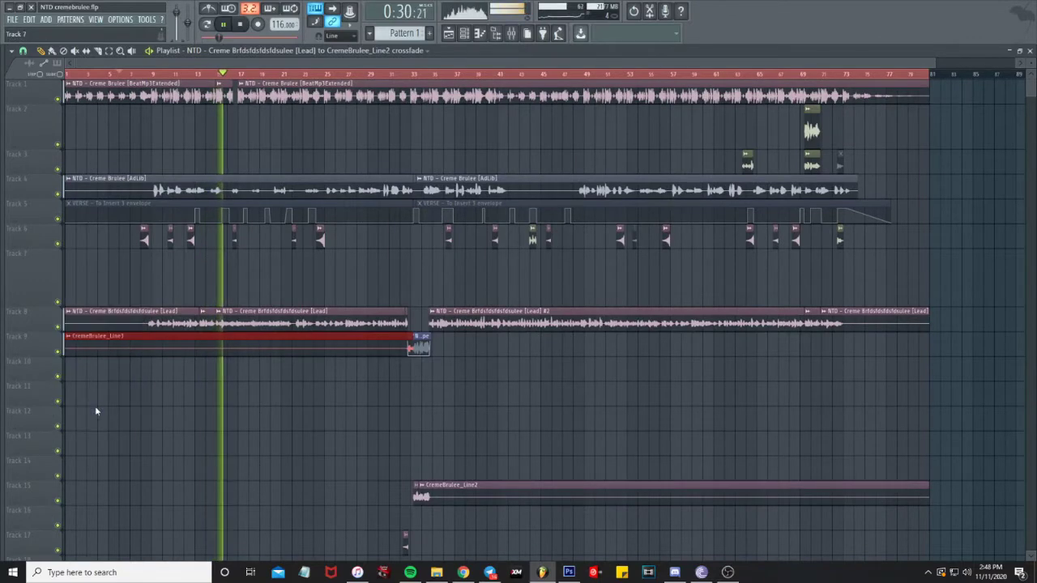
click(568, 316)
Delete Track 2 below the beat track in the playlist
right_click(34, 106)
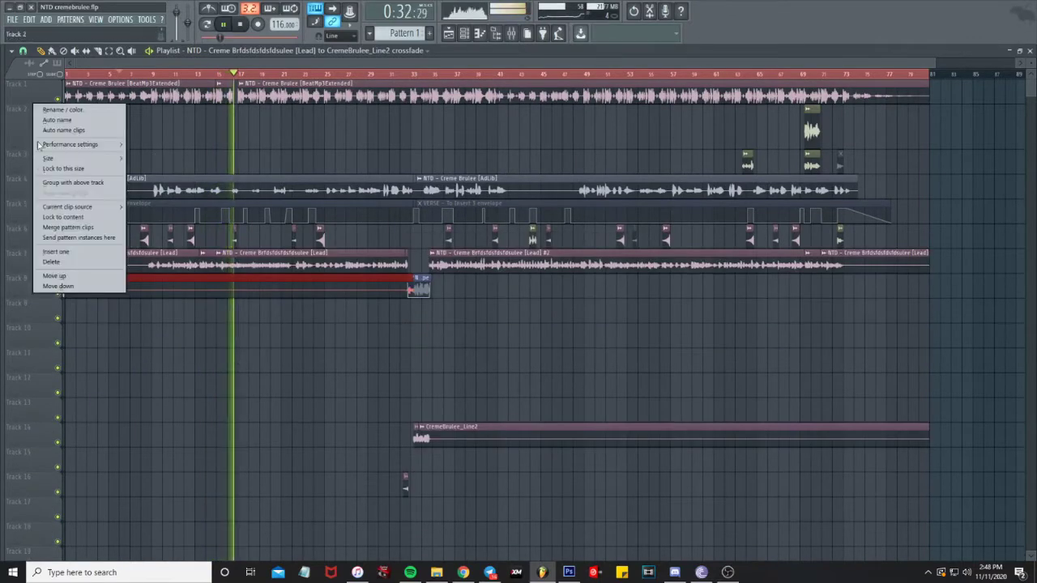
click(55, 267)
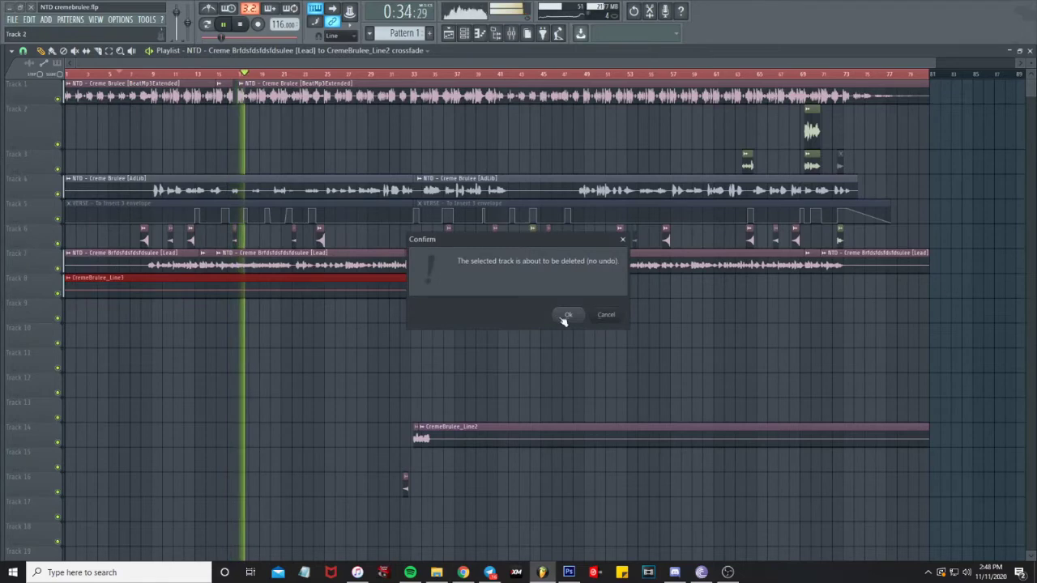
click(565, 315)
Move the CremeBrulee_Line2 audio clip from Track 13 up to Track 8
scroll(170, 281, up, 1)
scroll(173, 281, up, 2)
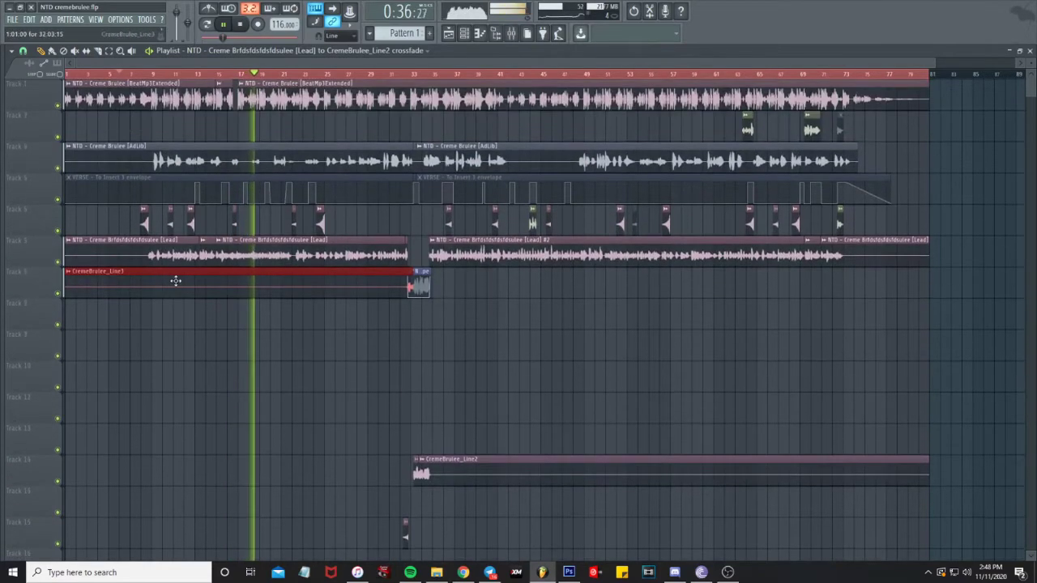
scroll(168, 281, up, 1)
scroll(169, 282, up, 3)
scroll(170, 283, up, 2)
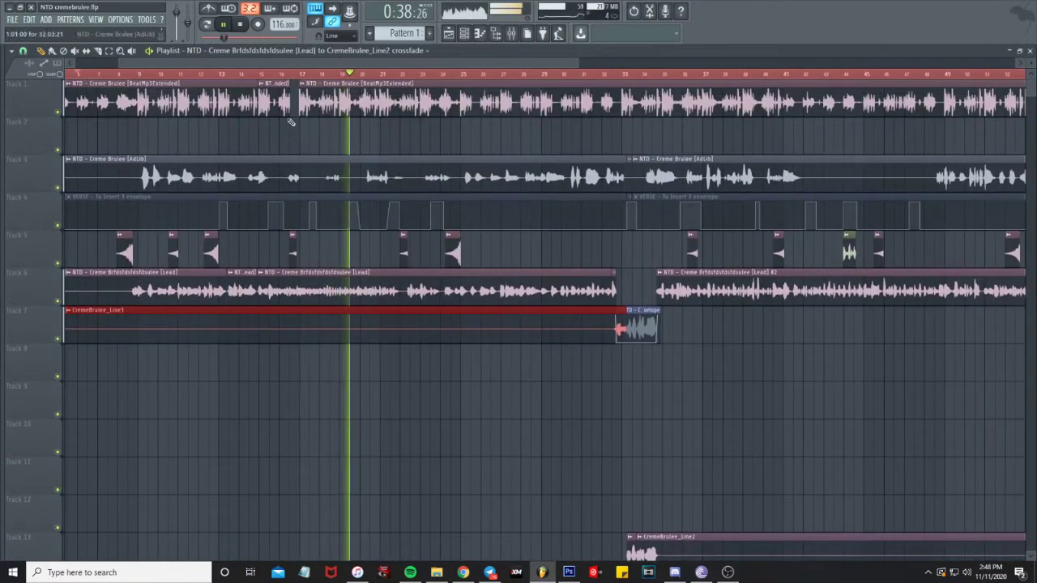
drag(281, 64, 223, 65)
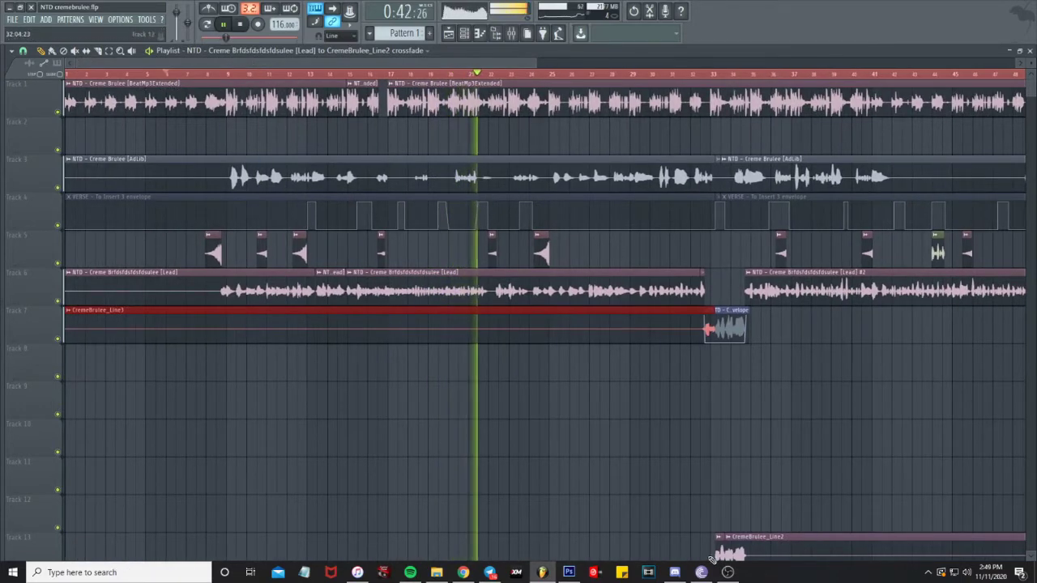
click(739, 549)
Stop playback and open the FabFilter Pro-Q in the second effect slot of the VERSE channel on mixer insert 3
key(space)
key(F9)
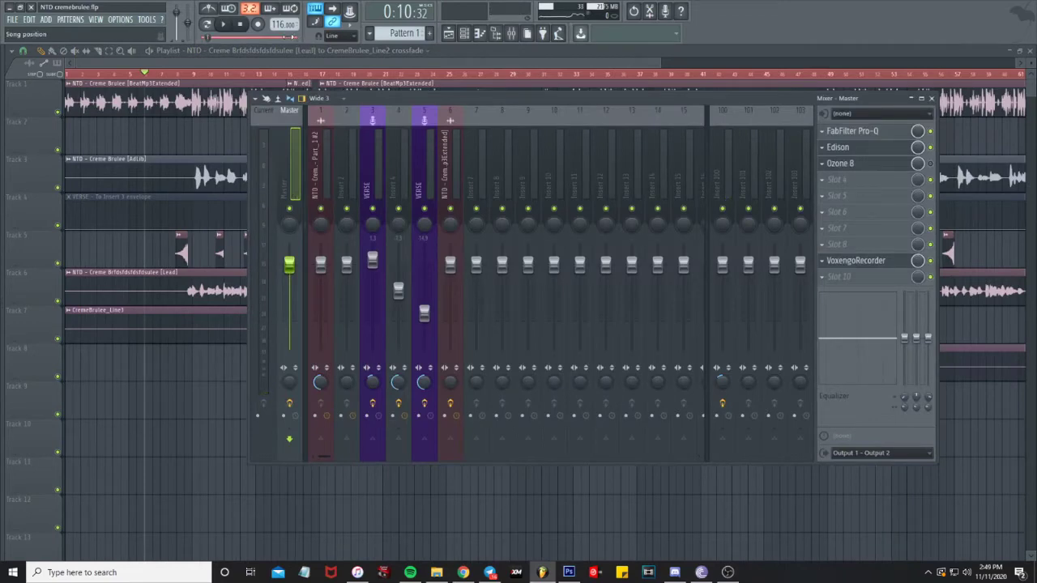
click(376, 178)
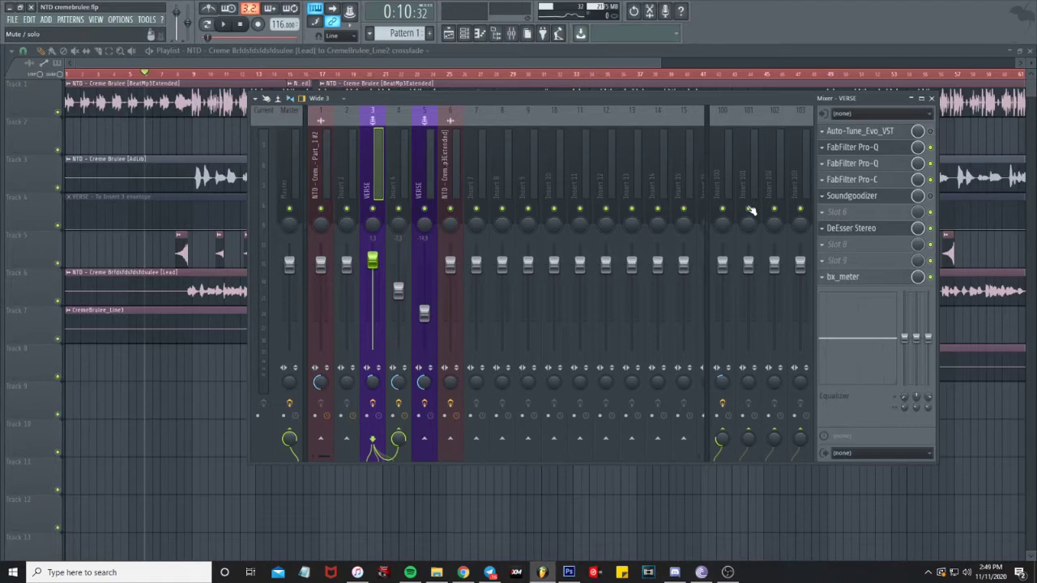
click(871, 150)
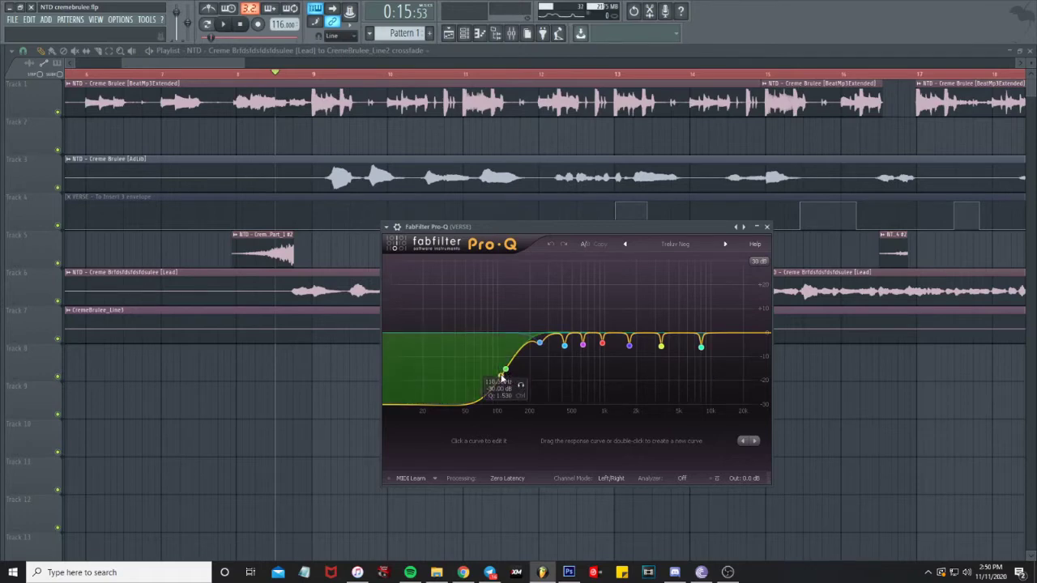
Lower the Master volume to about -5.6 dB and reopen the first FabFilter Pro-Q on the VERSE channel of insert 3
click(510, 36)
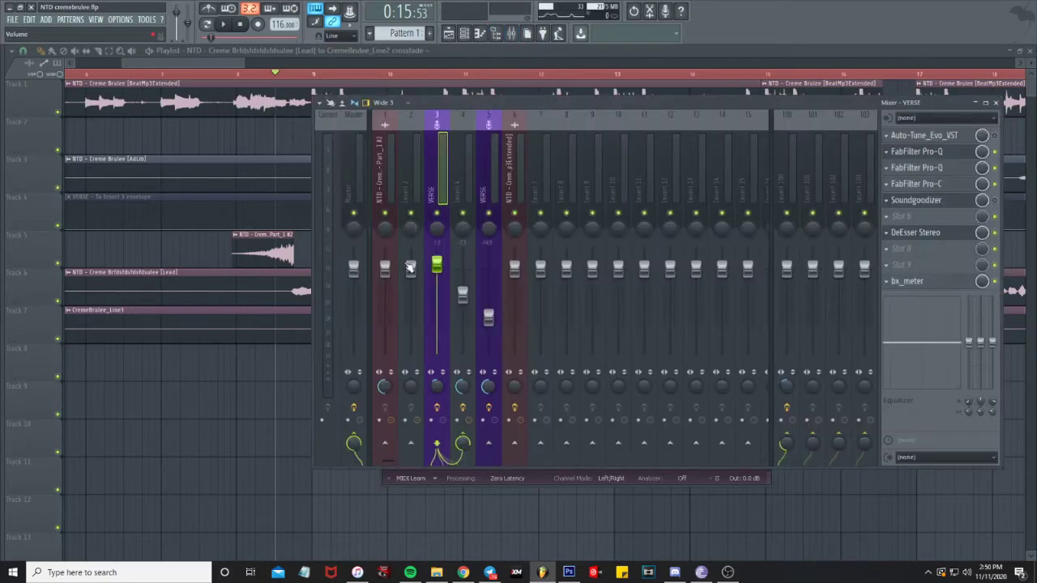
drag(353, 269, 353, 281)
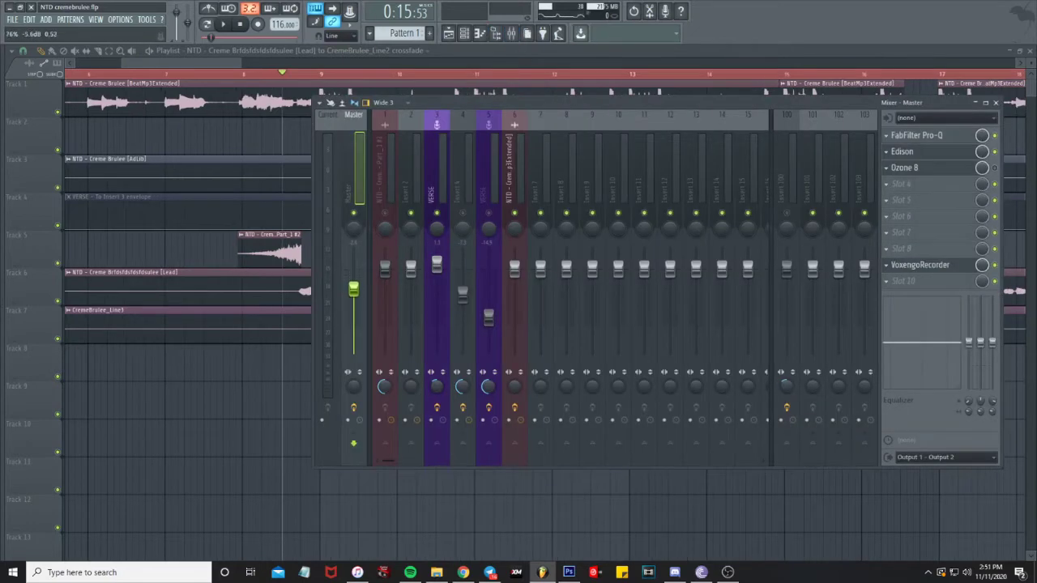
click(442, 188)
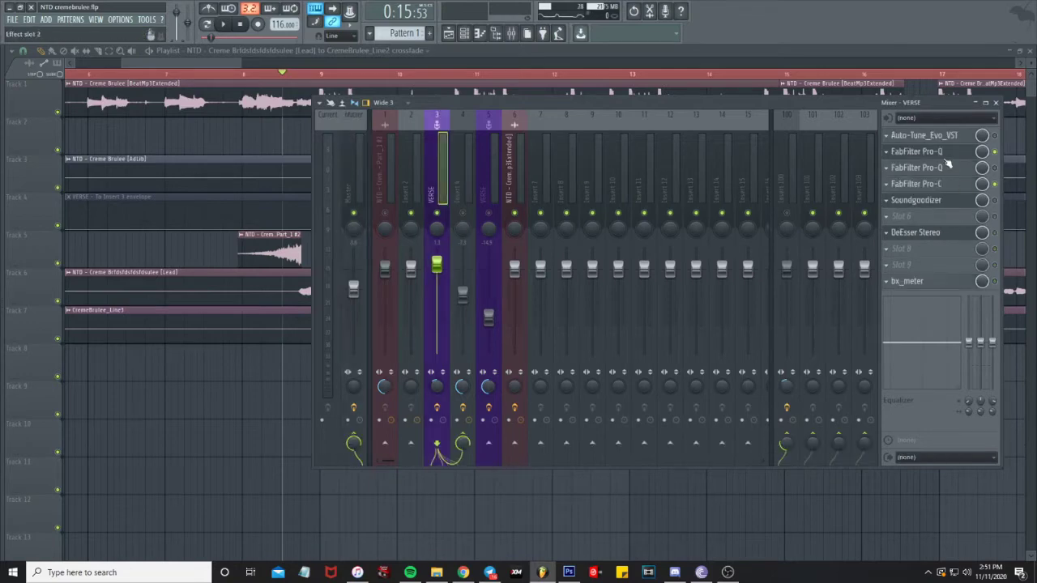
click(944, 152)
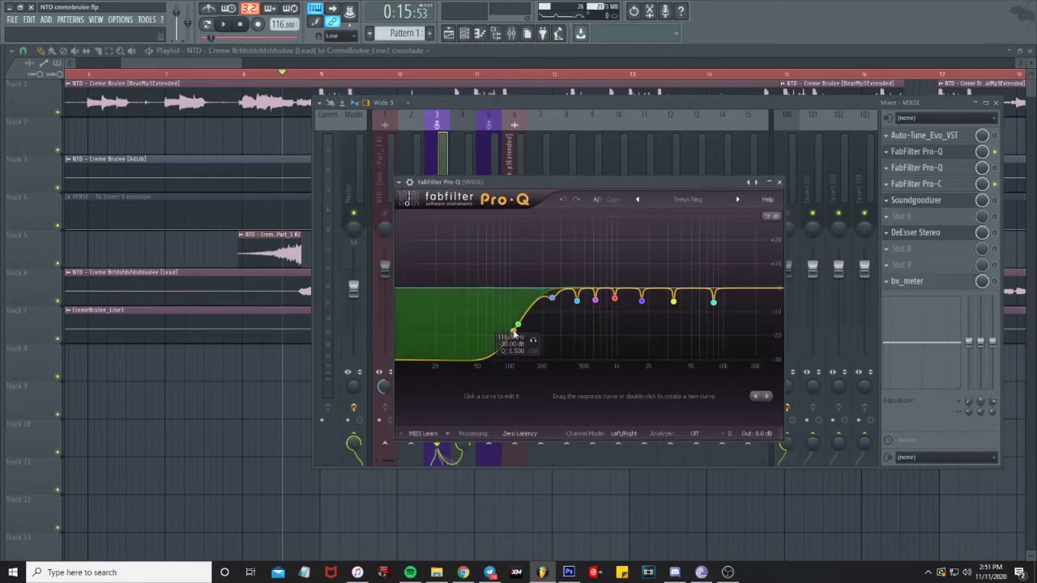
Sweep the low-shelf band 1 up to about 205 Hz and settle it at about 105 Hz while auditioning the vocal
drag(523, 330, 546, 342)
key(space)
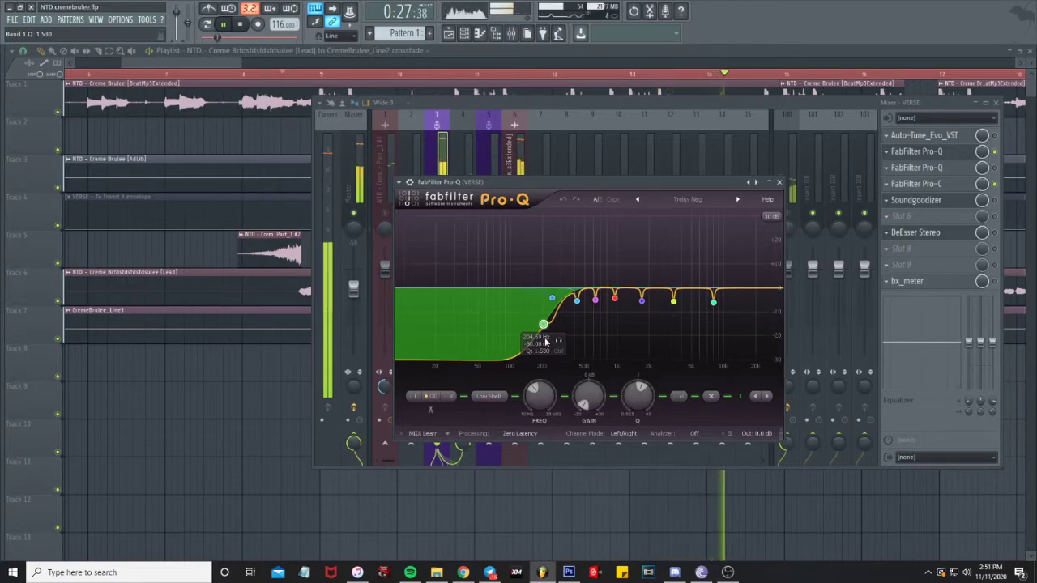
drag(546, 341, 512, 356)
key(space)
key(space)
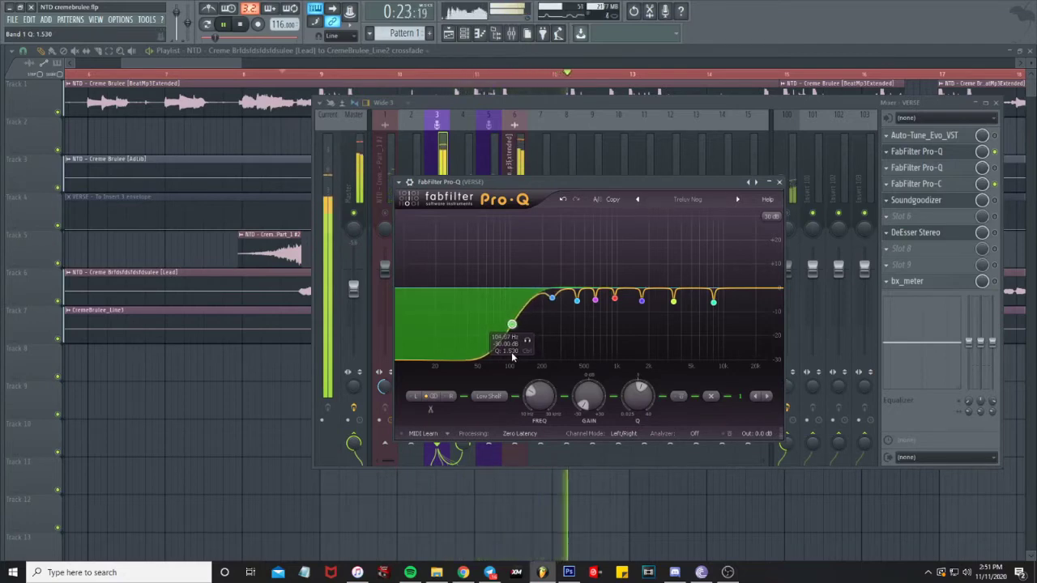
scroll(511, 352, up, 5)
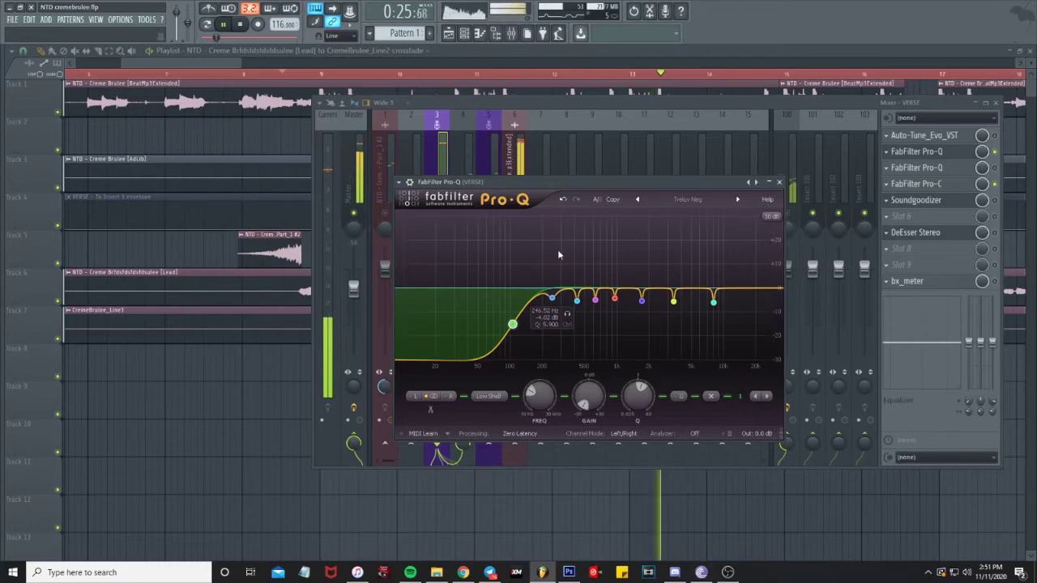
key(space)
scroll(512, 332, down, 5)
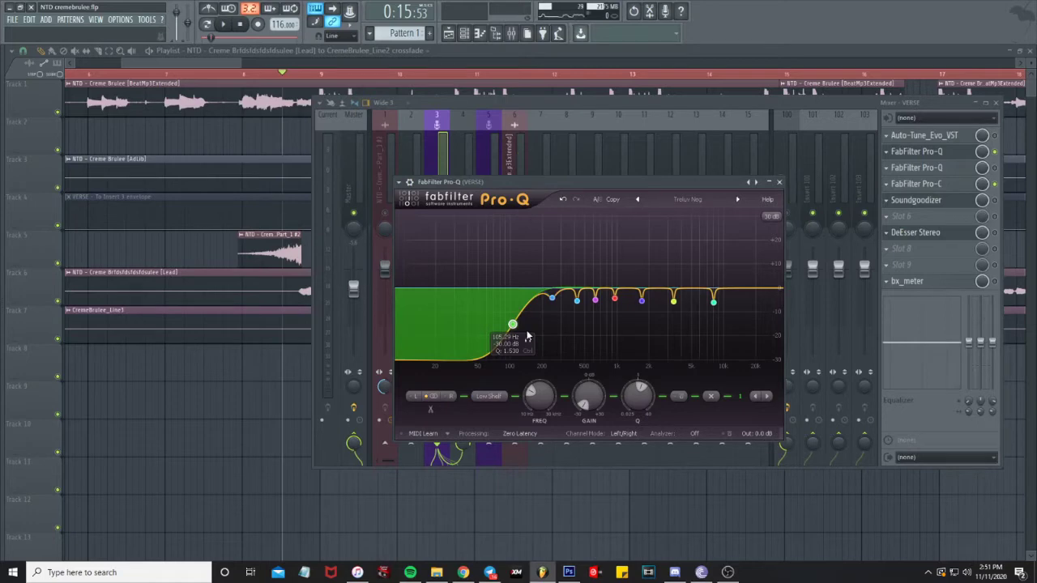
Boost the bell band 2 to +30 dB at about 225 Hz and play the track to hear the resonance
scroll(527, 336, up, 5)
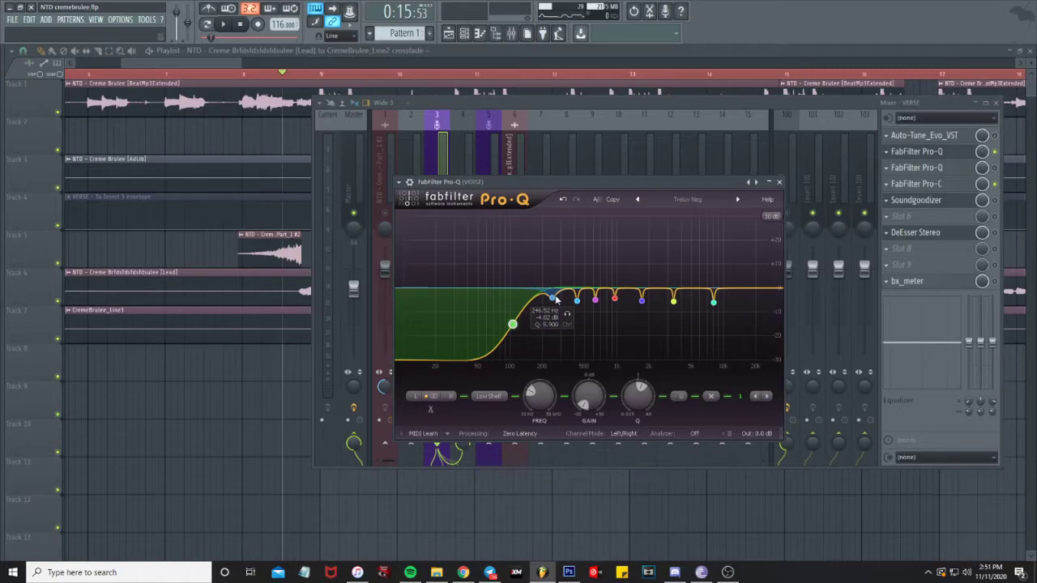
drag(554, 301, 549, 205)
key(space)
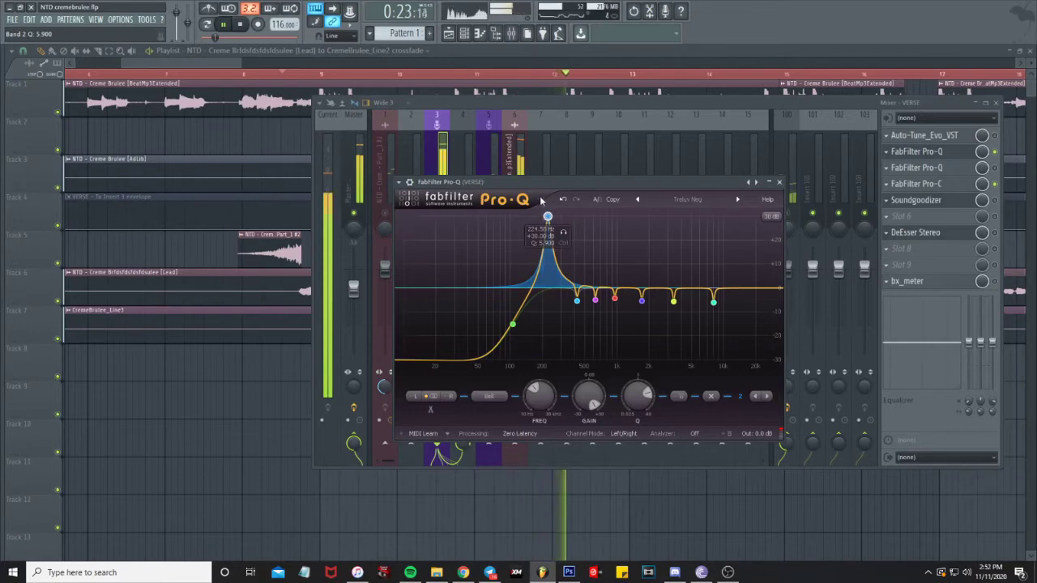
key(space)
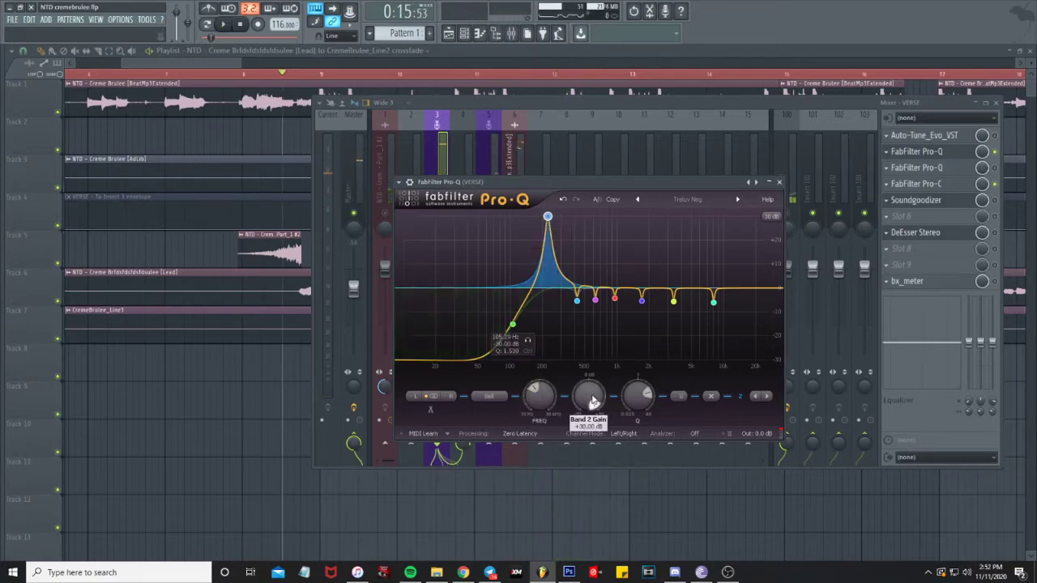
Cut the gain of band 2 to about -6.2 dB and audition the result
drag(588, 408, 589, 454)
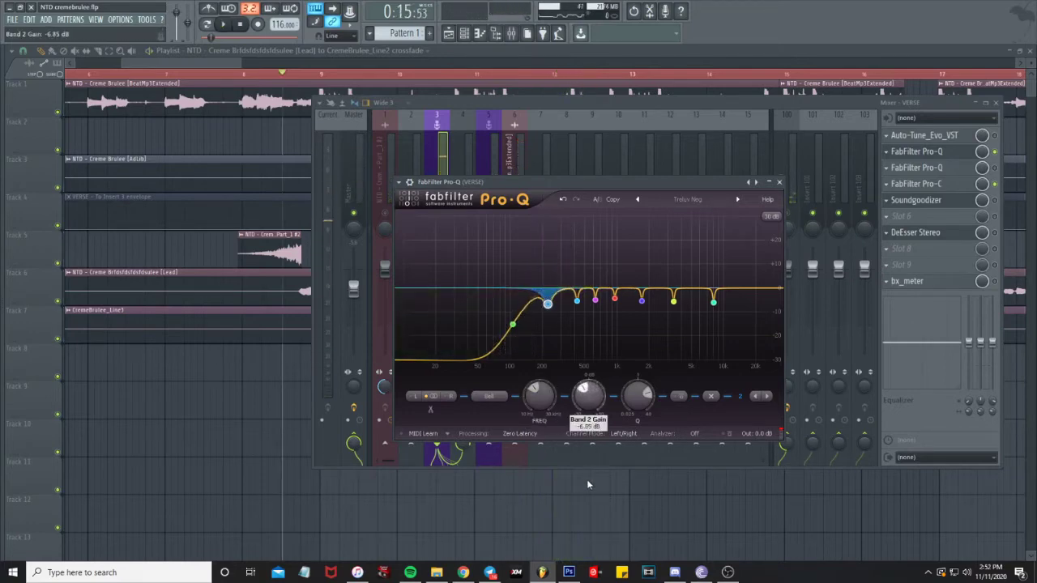
key(space)
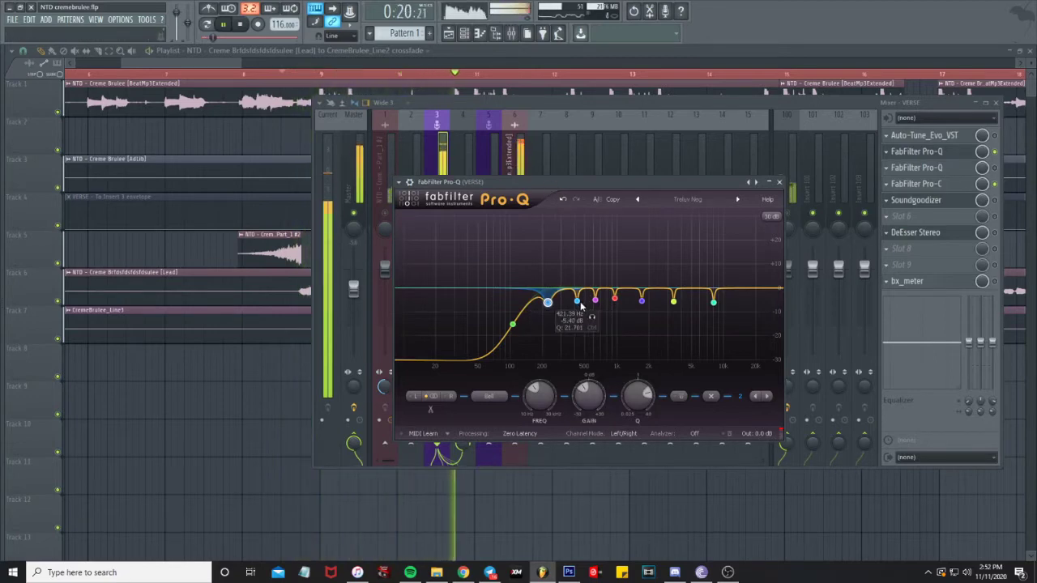
key(space)
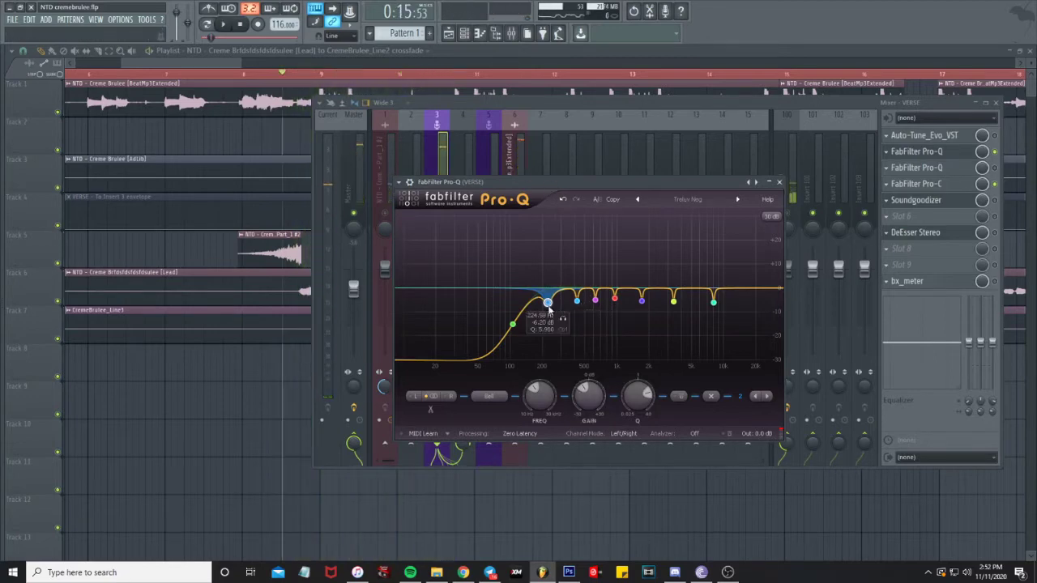
Compare the vocal during playback by disabling bands 2 and 1 and enabling both again
right_click(548, 308)
click(559, 310)
key(space)
right_click(529, 335)
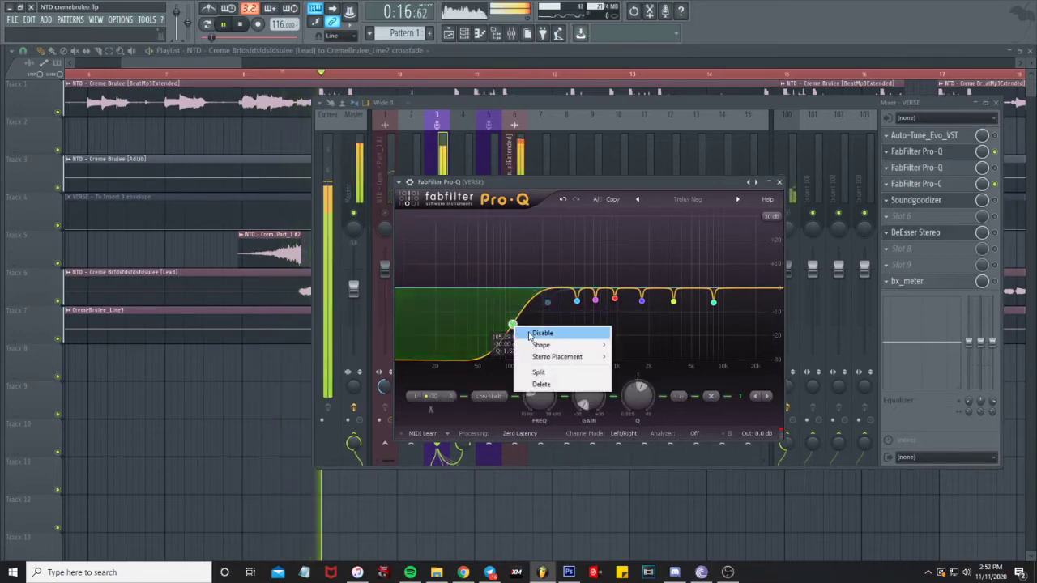
click(537, 333)
right_click(512, 326)
click(534, 332)
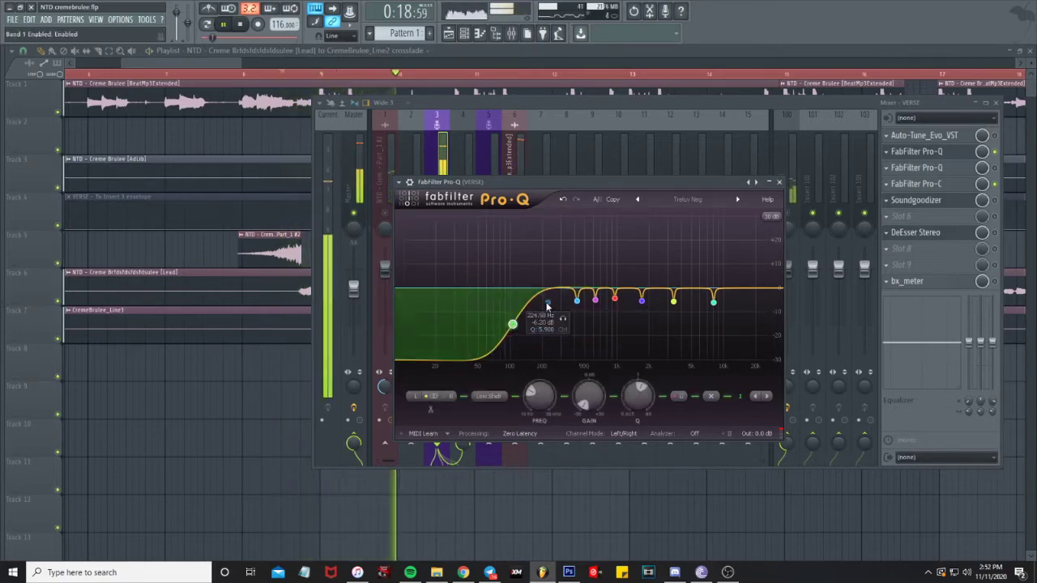
right_click(547, 306)
click(557, 309)
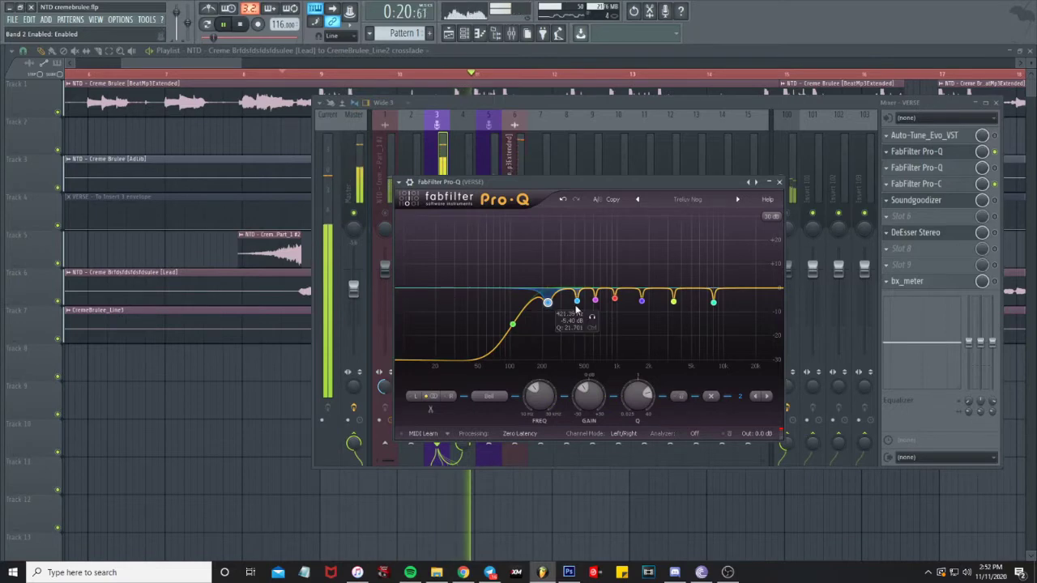
Audition bell bands 7 and 3 by boosting each to +30 dB, and return both to cuts, with band 3 at about -9.5 dB
drag(576, 303, 575, 216)
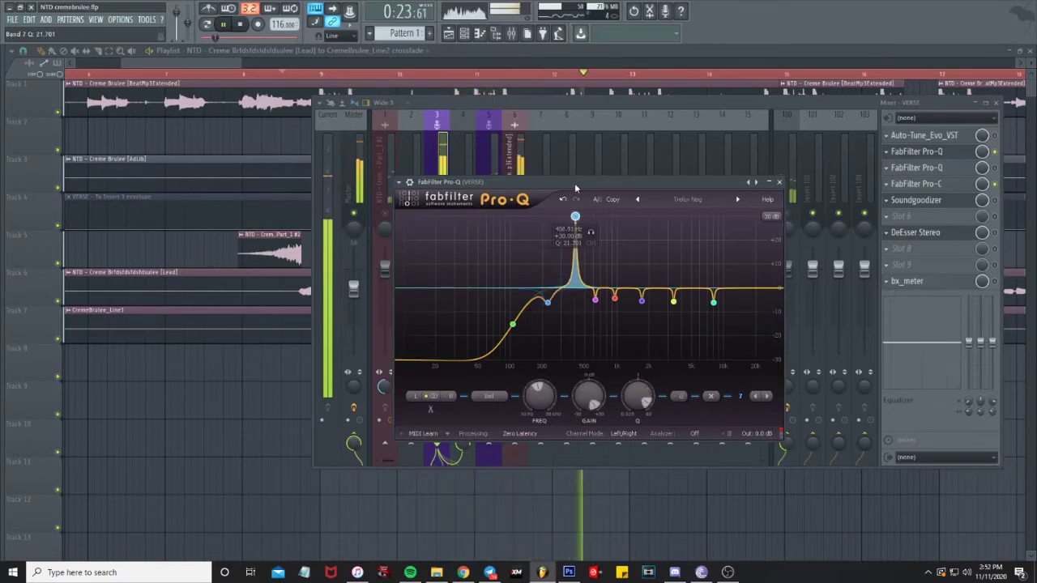
double_click(592, 397)
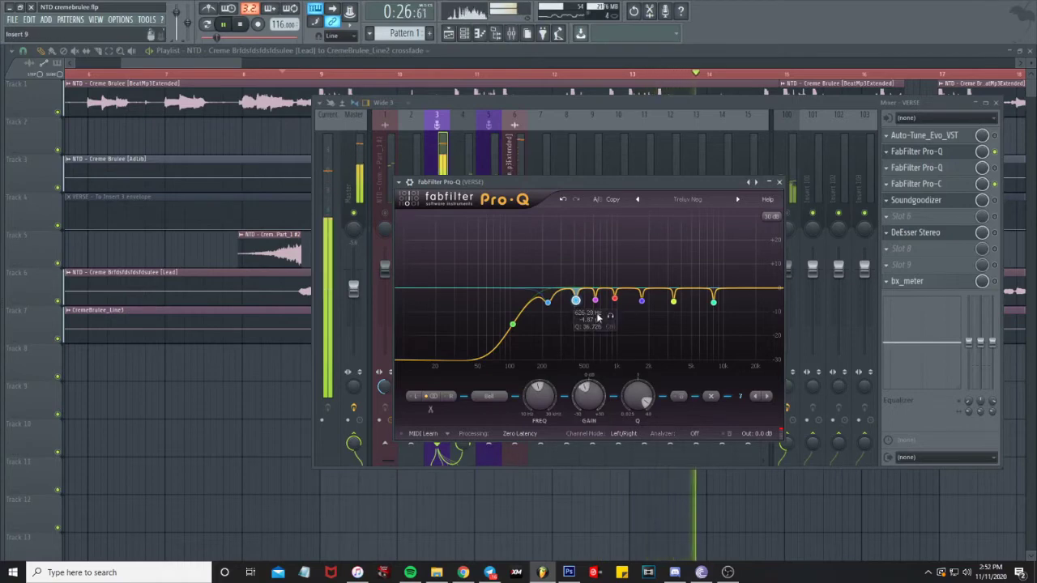
drag(596, 301, 599, 200)
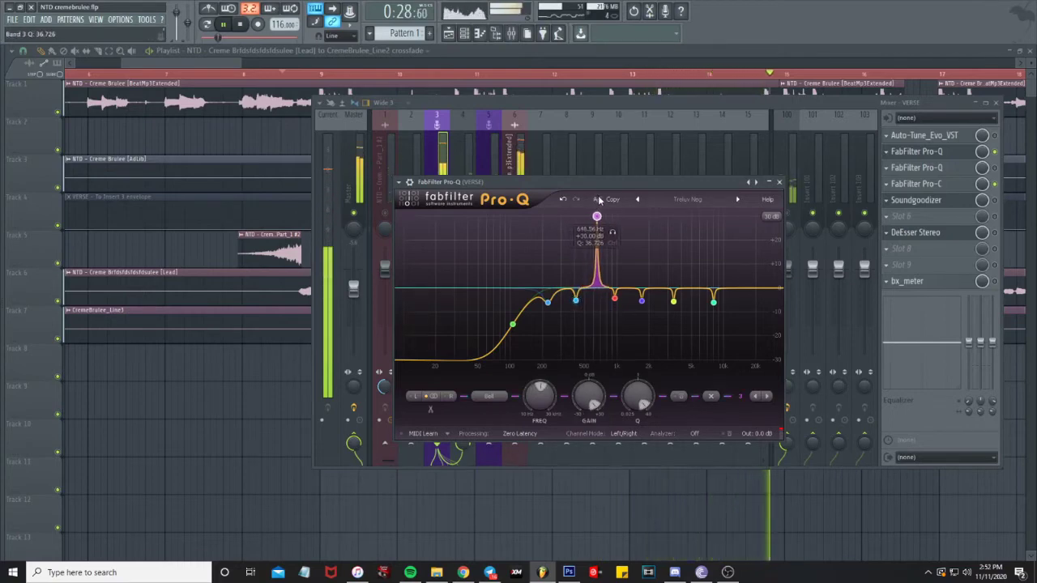
drag(590, 398, 580, 467)
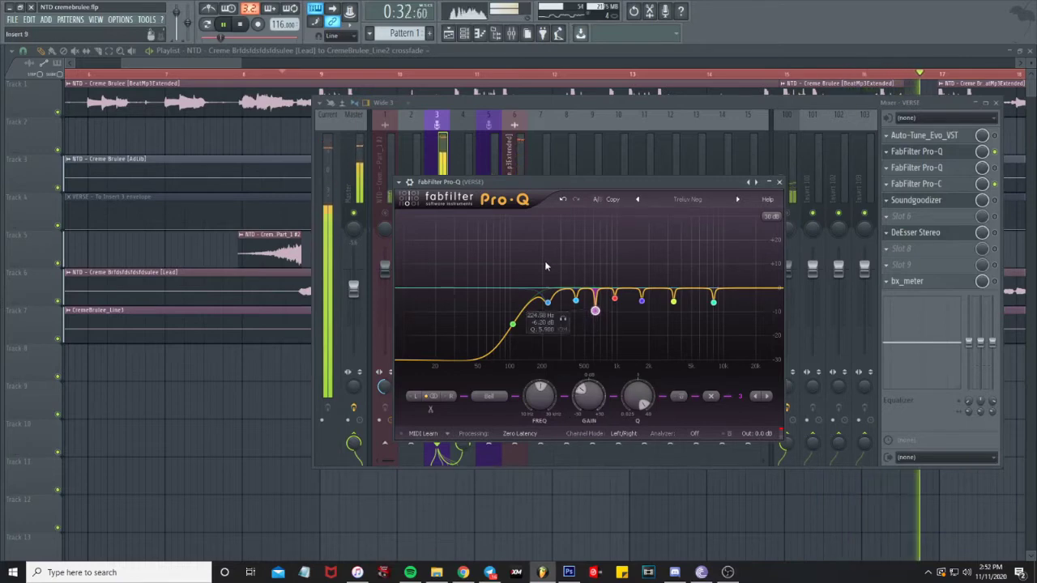
Deepen the cut of bell band 7 to about -8 dB and stop playback
click(575, 301)
drag(584, 384, 580, 397)
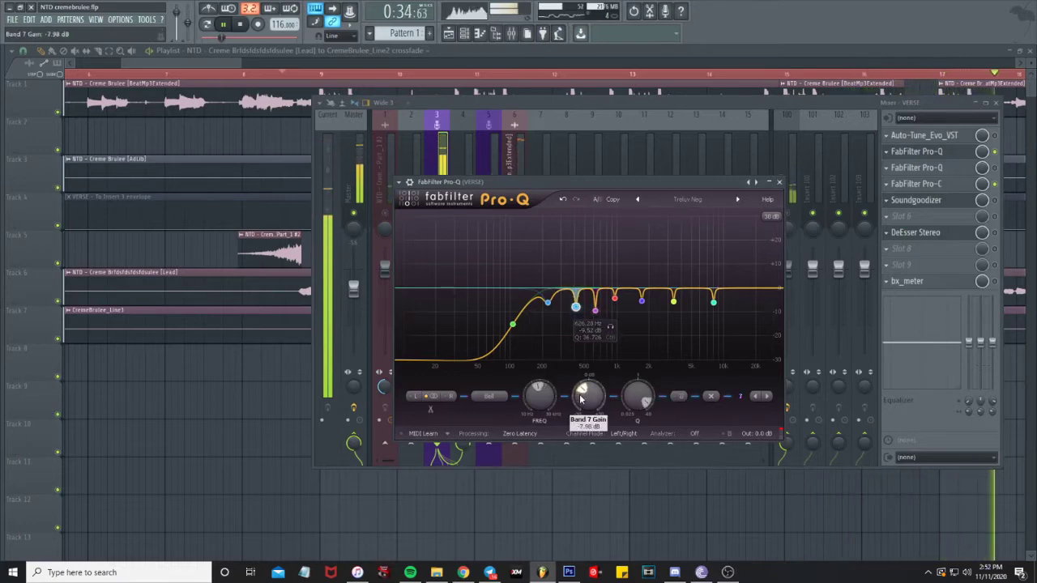
key(space)
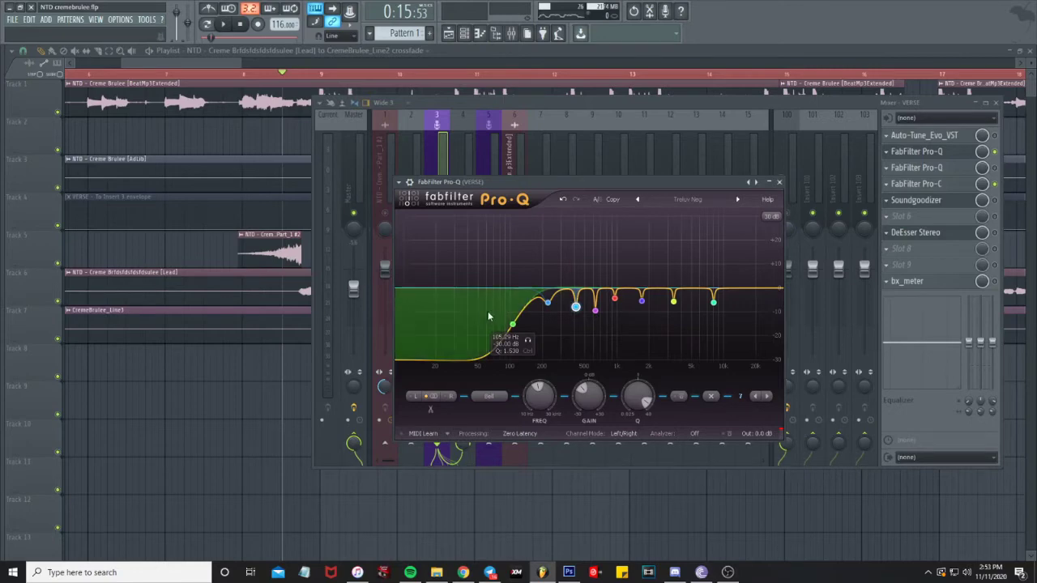
Enable the second FabFilter Pro-Q on the VERSE insert and open its EQ window in place of the first one
click(995, 167)
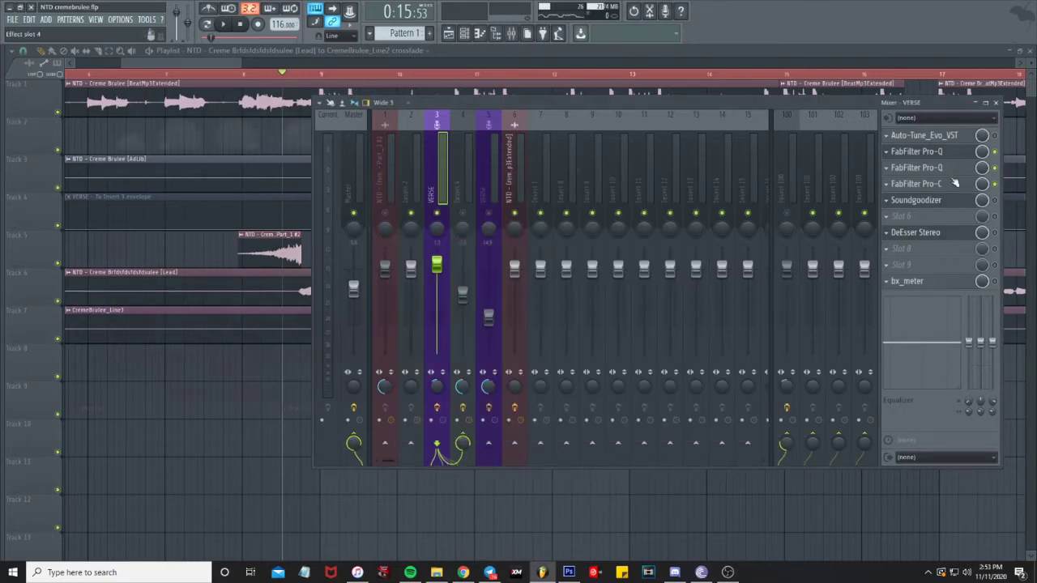
click(915, 183)
click(915, 184)
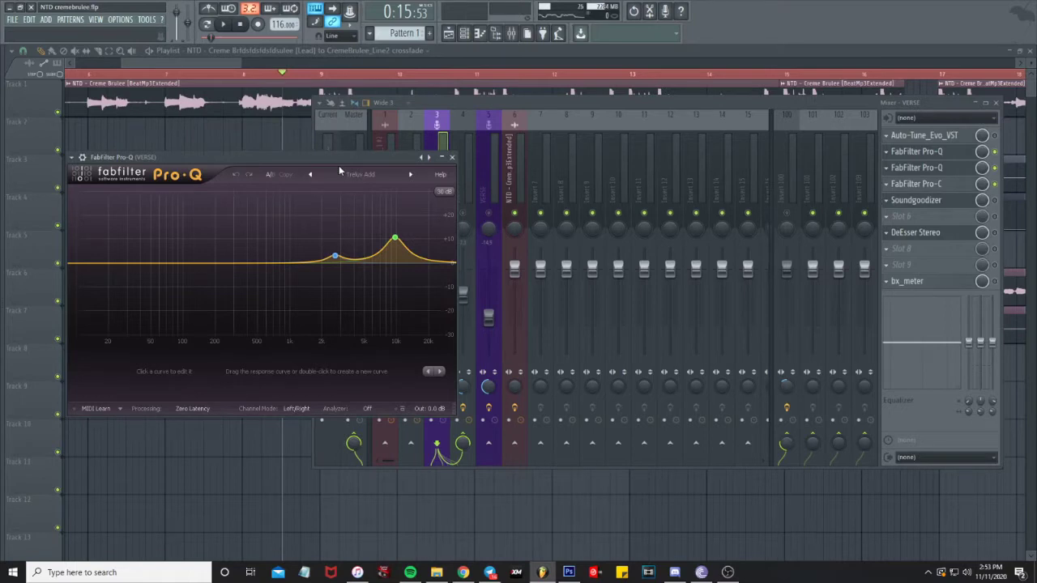
drag(316, 157, 391, 195)
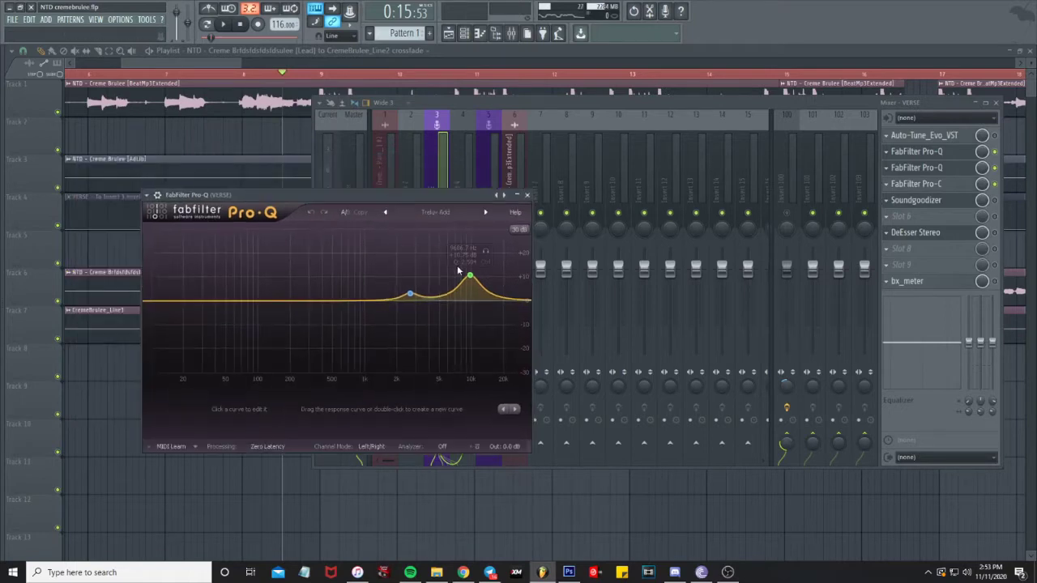
Boost band 1 at about 9.6 kHz to +30 dB while auditioning the vocal, and settle its gain at +10.8 dB
key(space)
drag(470, 279, 469, 223)
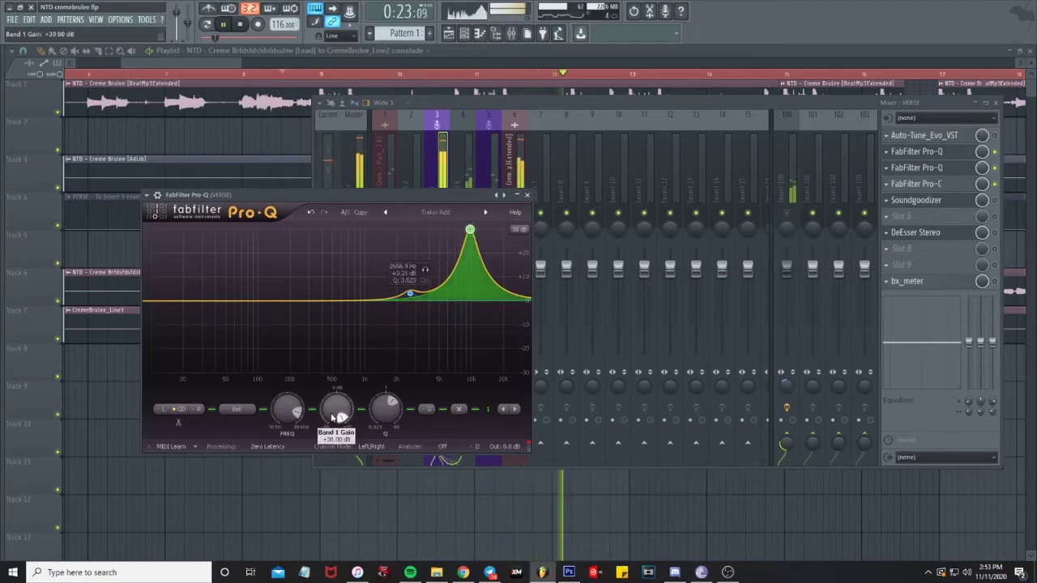
drag(336, 412, 313, 466)
key(space)
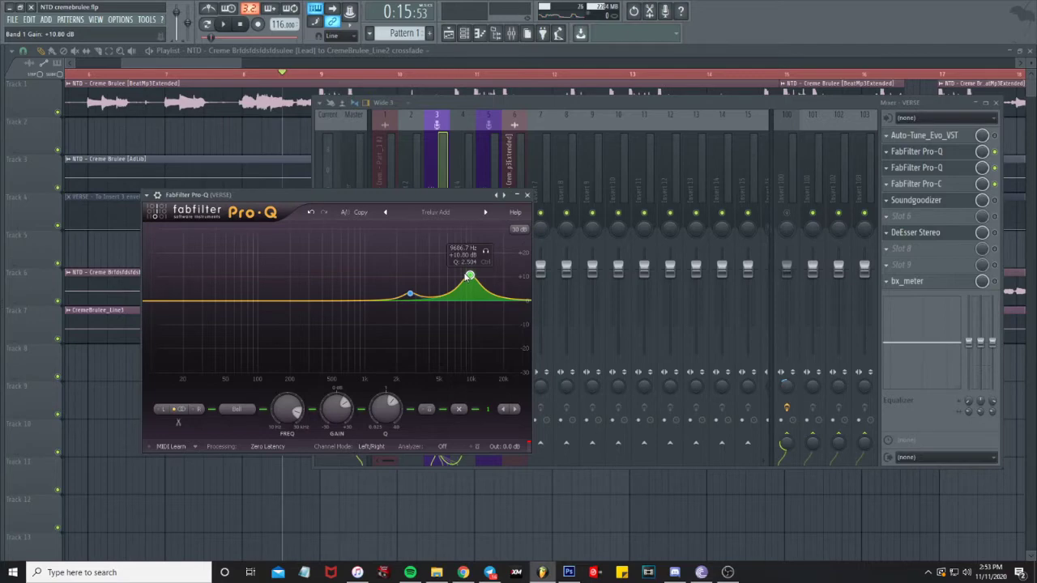
Move band 2 to about 3.6 kHz, audition it at +30 dB, and reduce it to a gentle boost
click(411, 296)
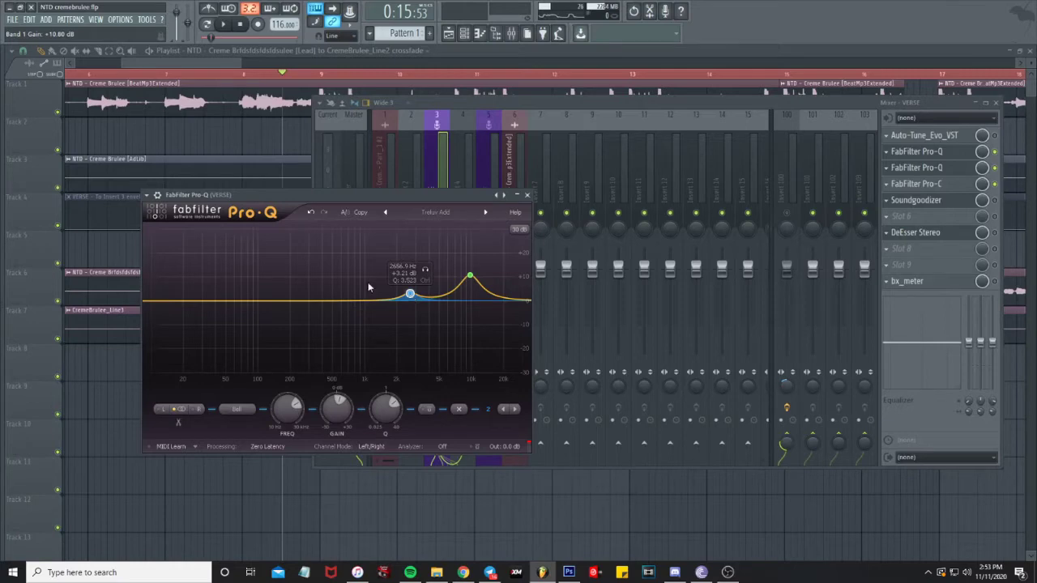
drag(411, 294, 418, 178)
key(space)
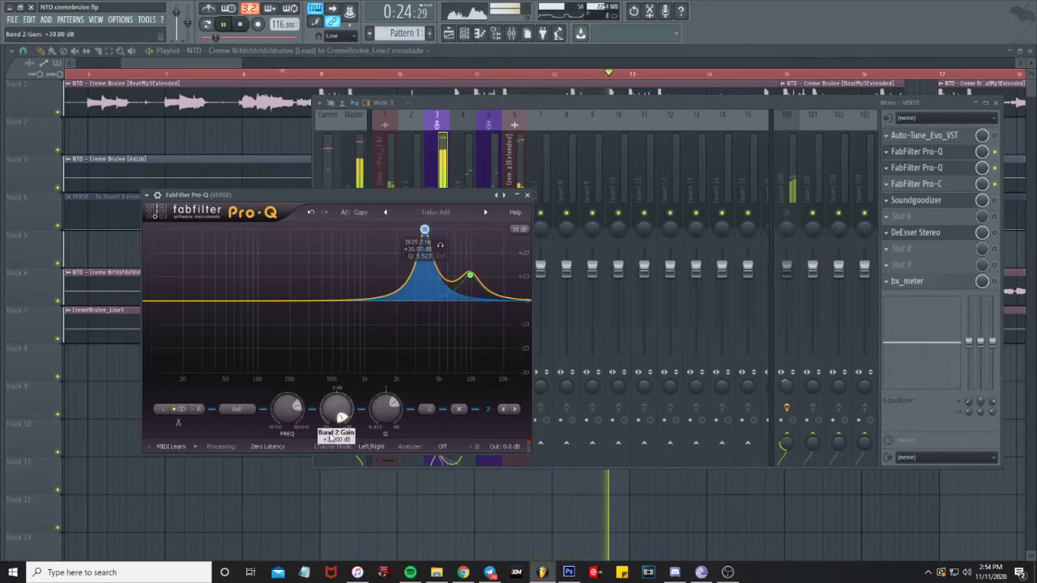
key(space)
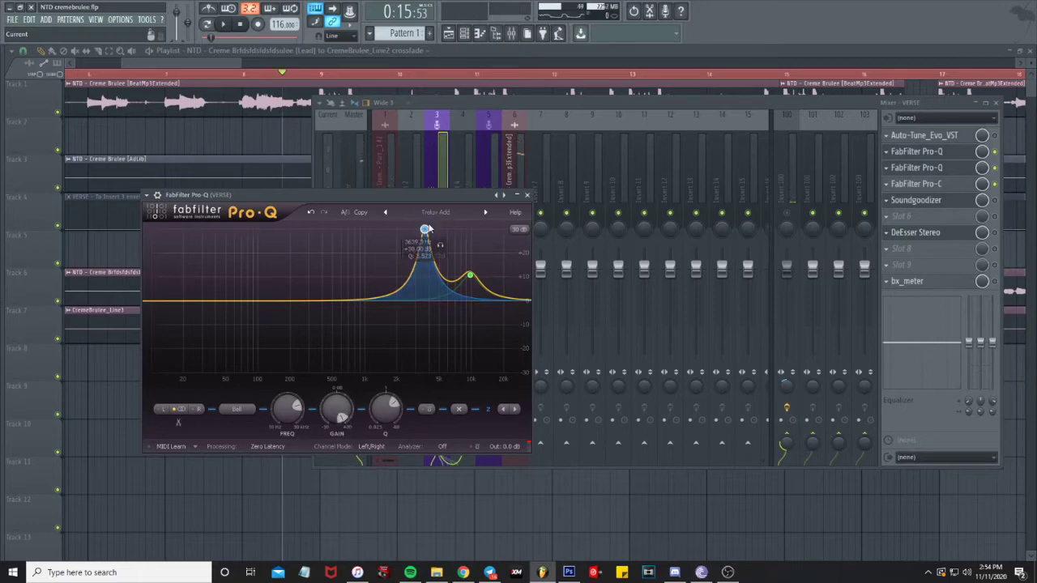
drag(335, 412, 326, 461)
Compare the vocal during playback by undoing the latest band edits and redoing them, and close the additive EQ
key(space)
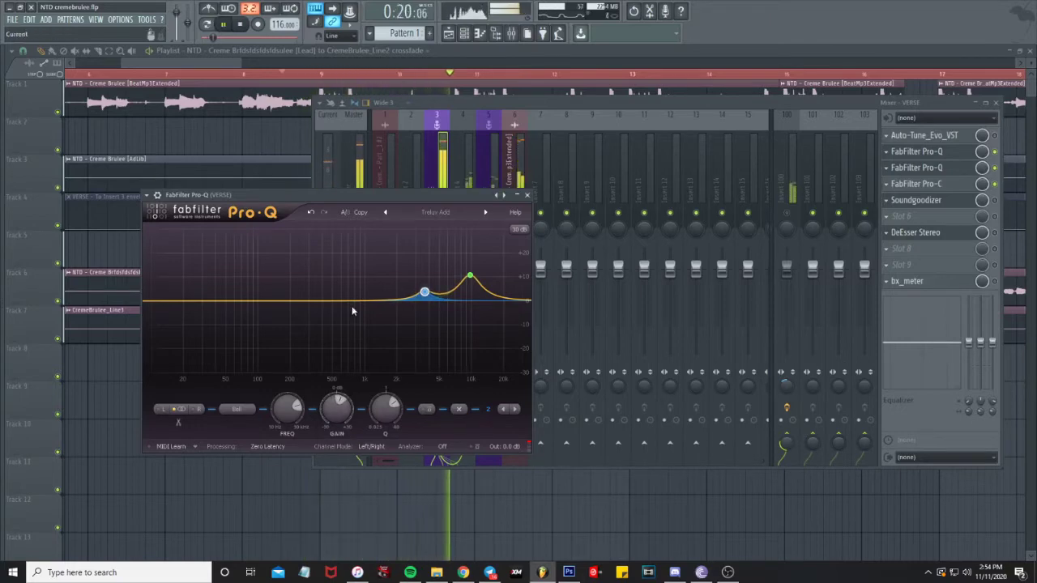
click(313, 214)
click(312, 213)
click(313, 214)
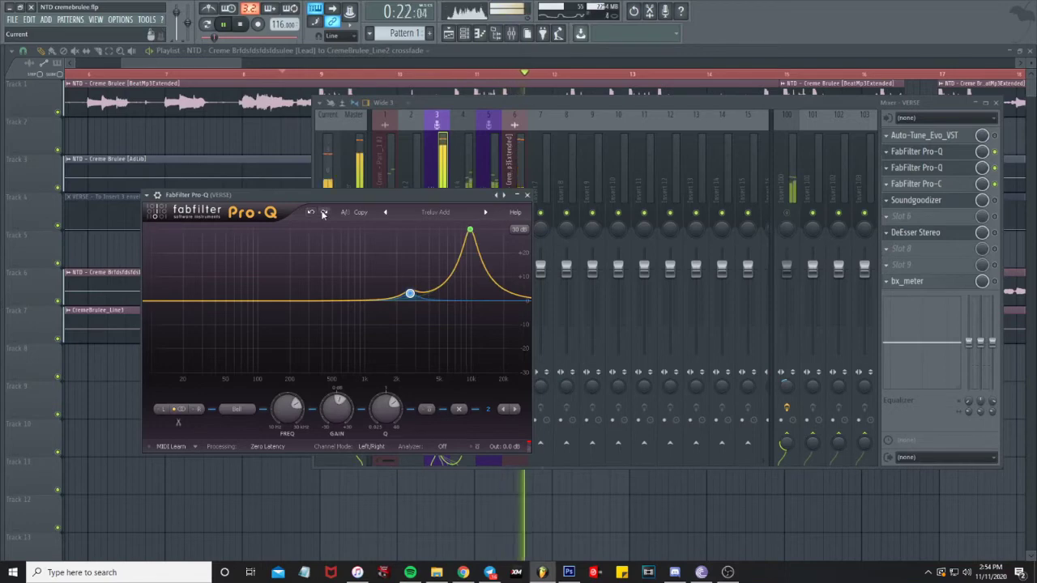
click(323, 214)
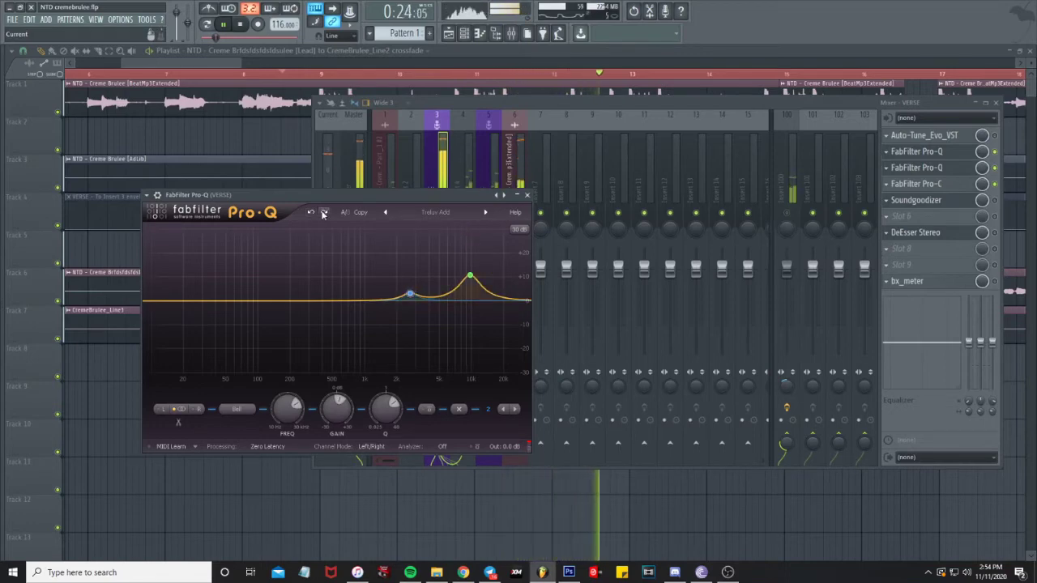
click(323, 213)
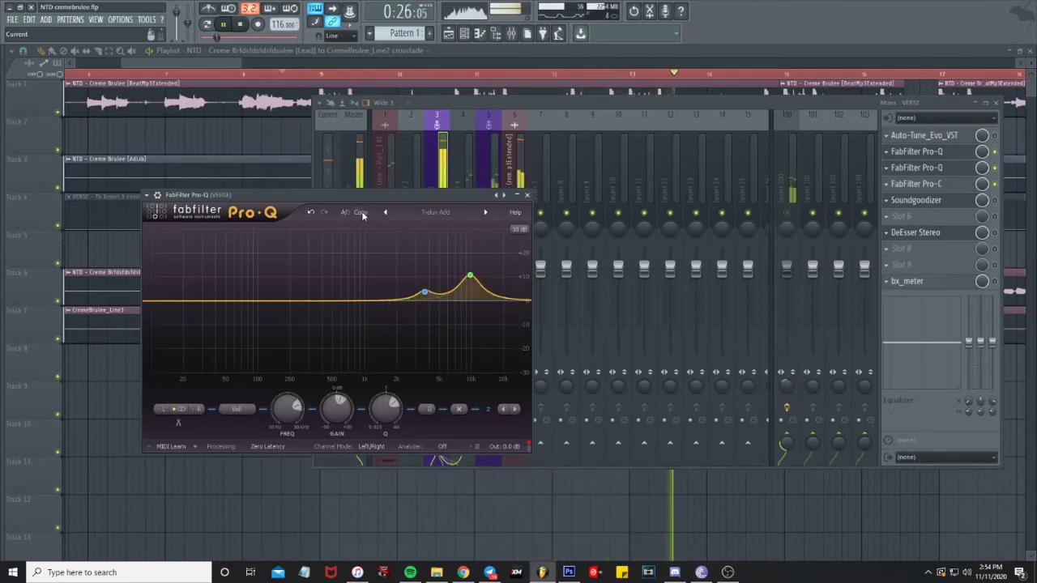
key(space)
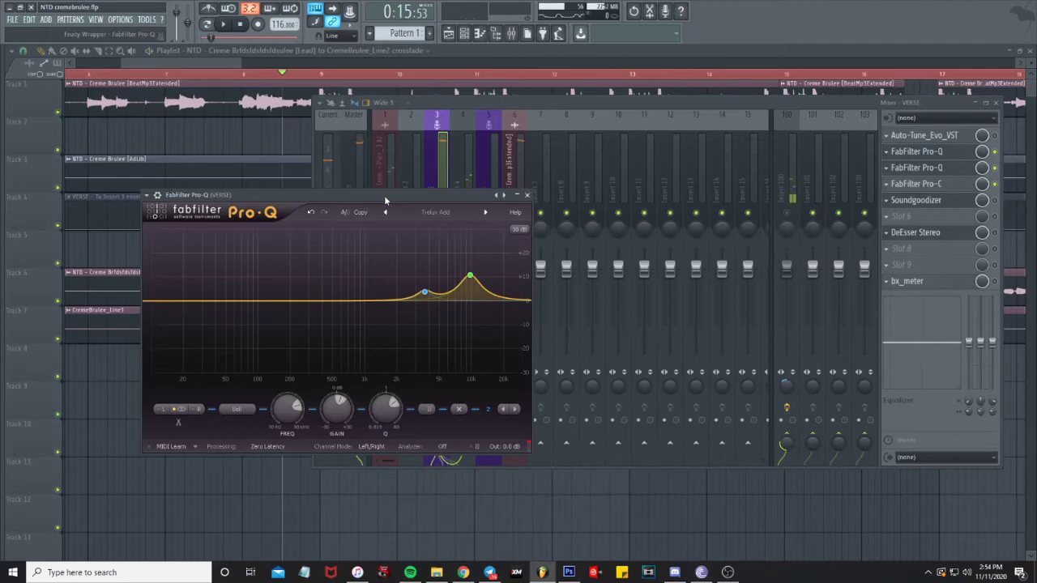
click(527, 196)
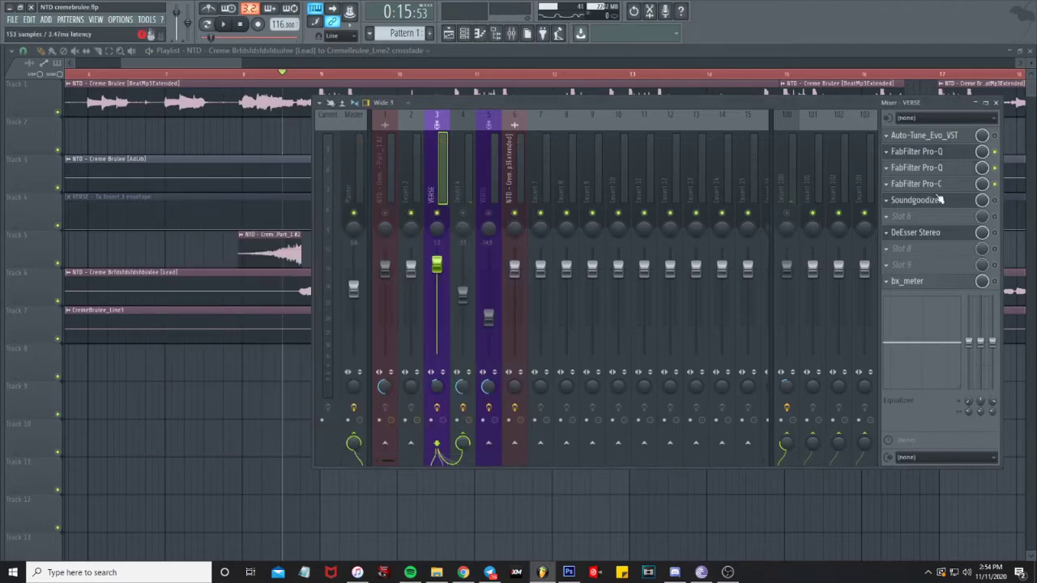
Raise the threshold of FabFilter Pro-C on the VERSE insert to about -29 dB during playback, and close the compressor
click(923, 183)
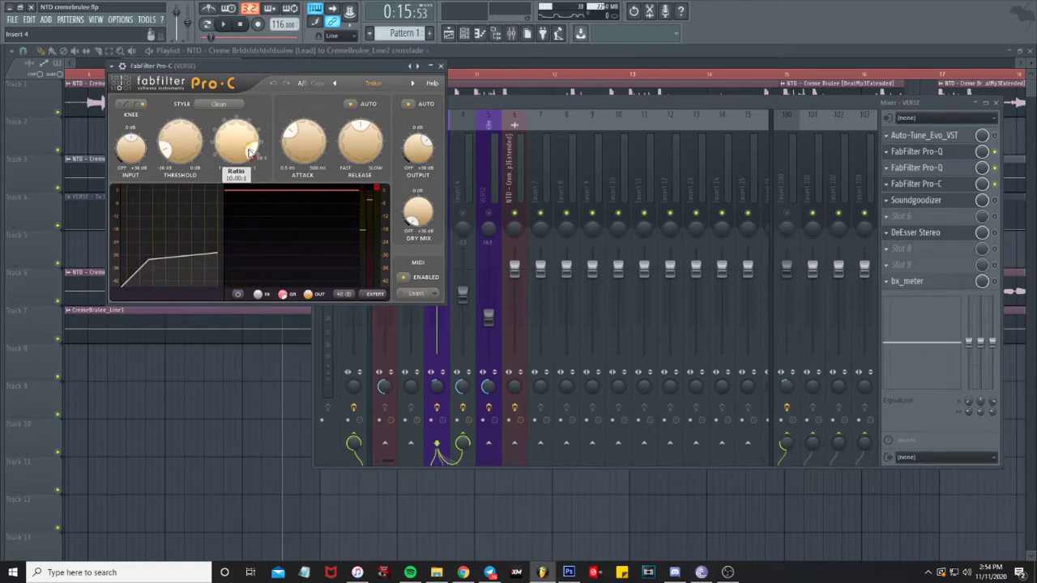
drag(218, 66, 196, 102)
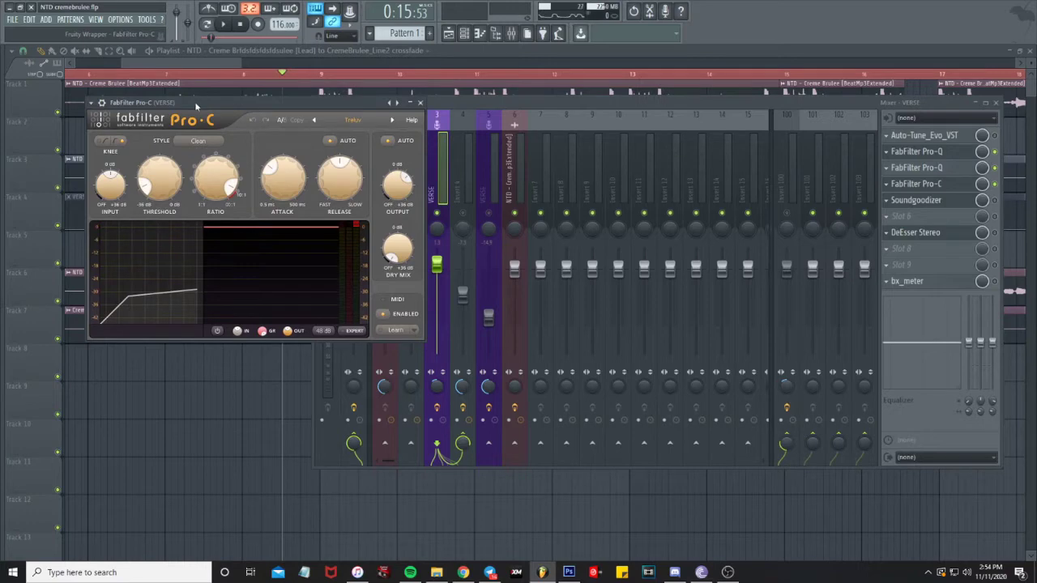
key(space)
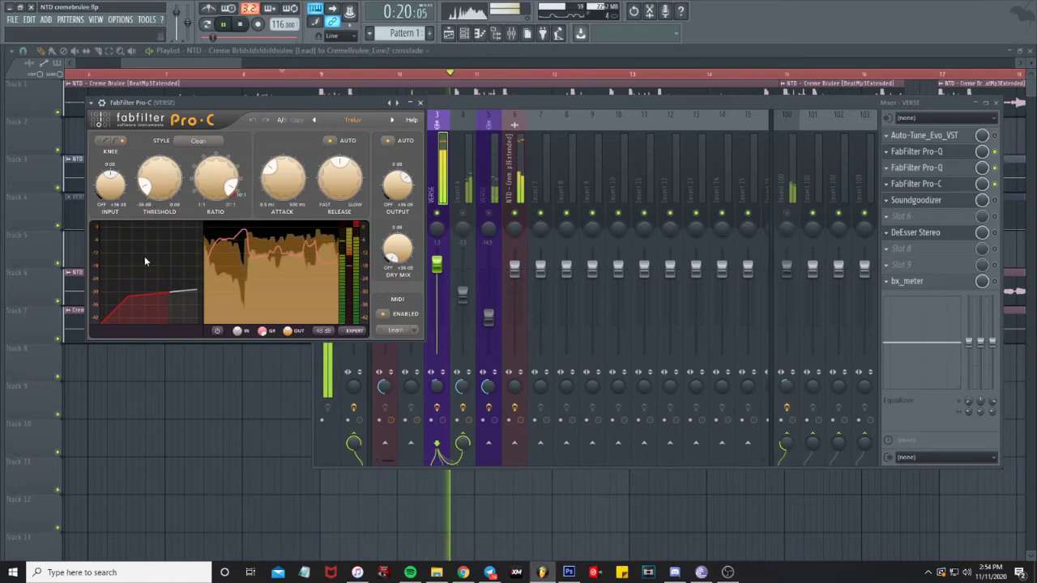
drag(143, 199, 151, 186)
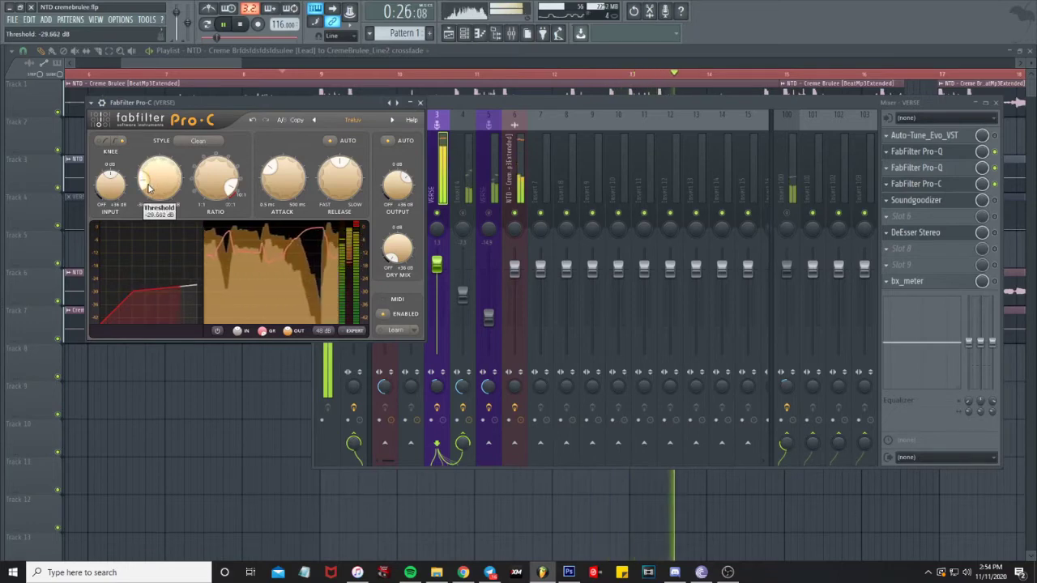
mouse_move(398, 199)
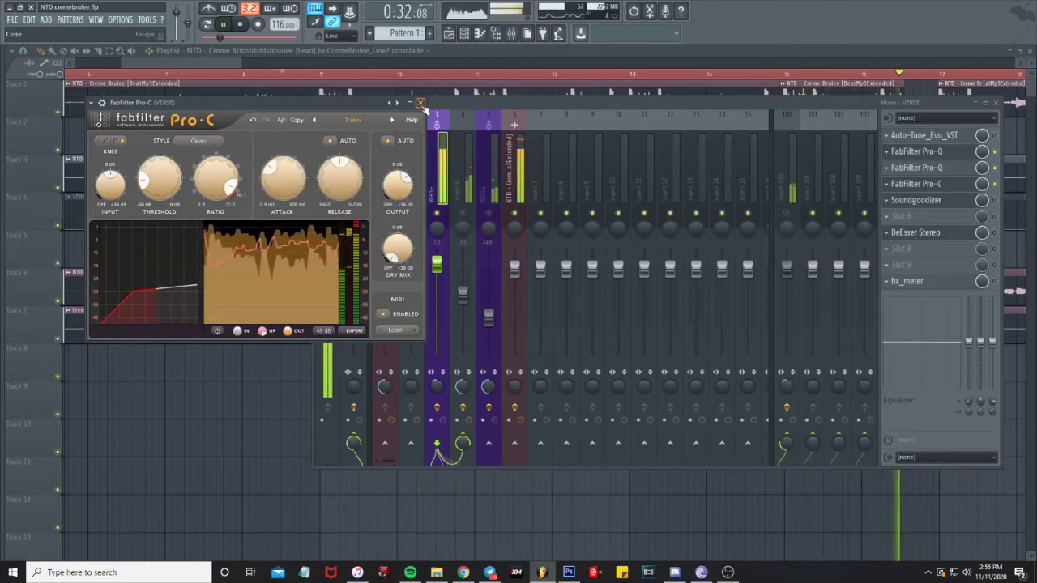
click(420, 103)
key(space)
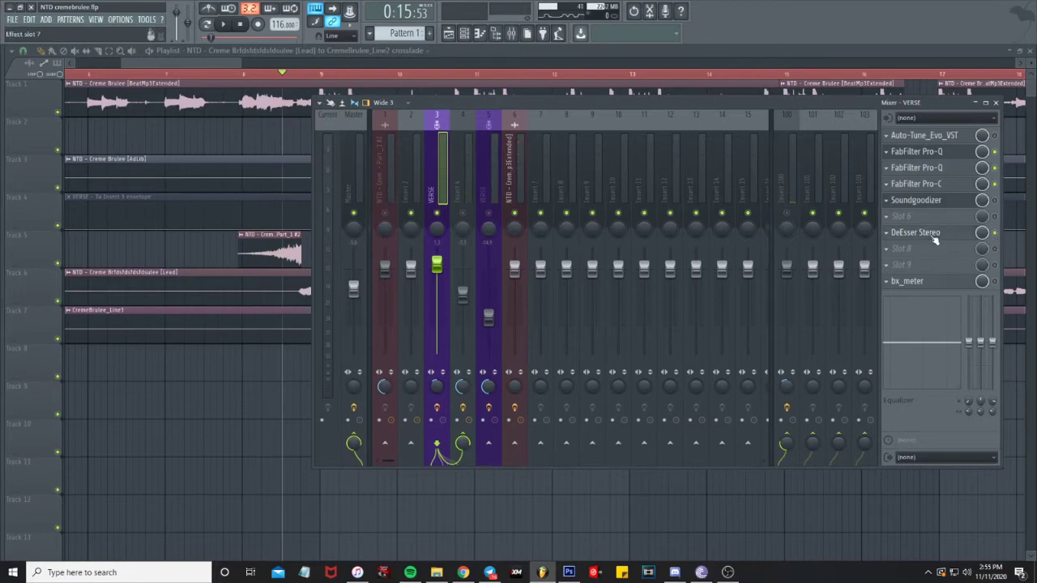
Enable DeEsser Stereo on the VERSE insert and check its settings
click(936, 237)
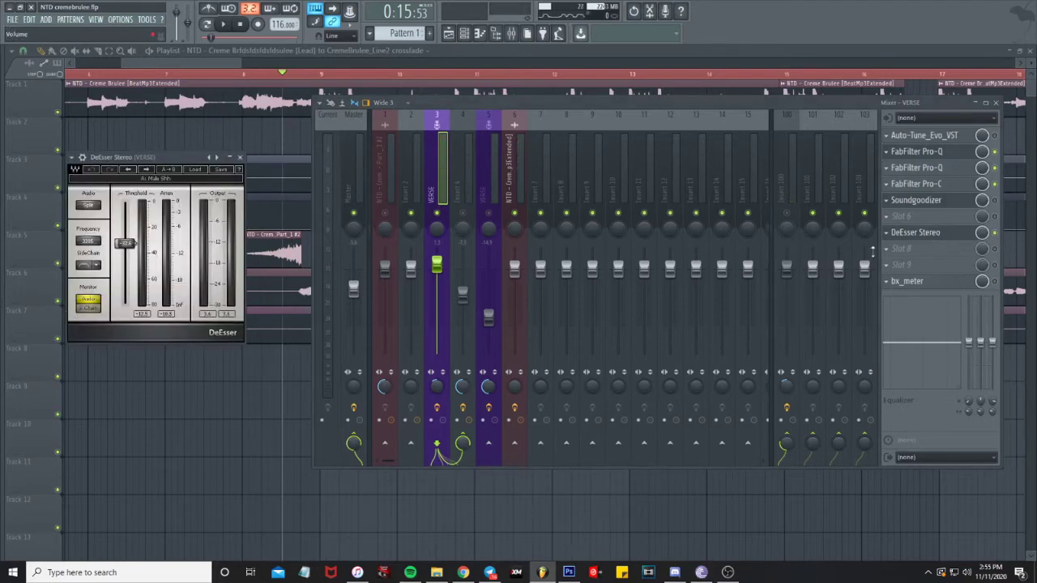
click(240, 157)
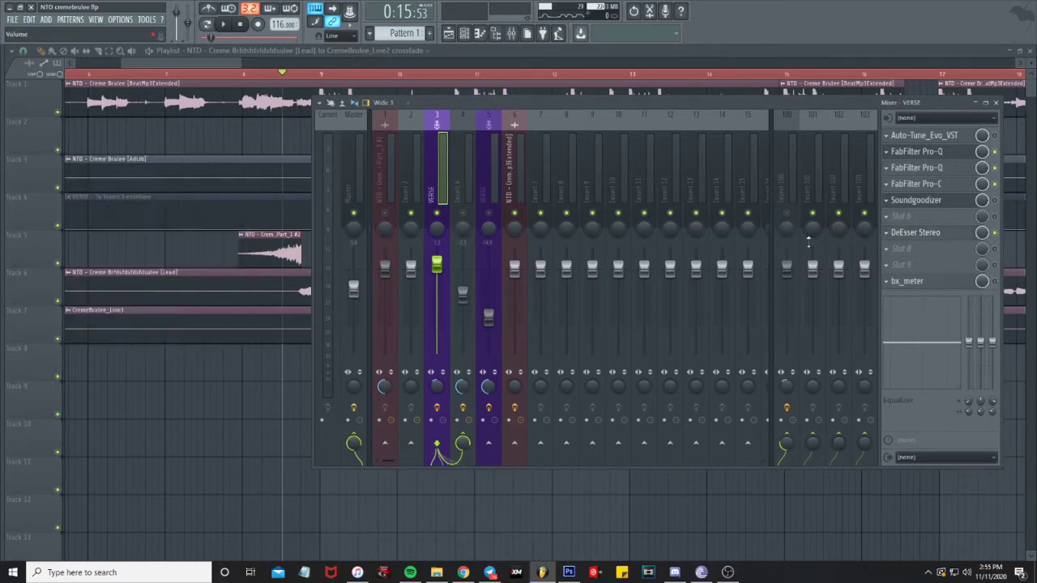
Unmute Insert 100, review the settings of its ValhallaVintageVerb, and reselect the VERSE insert
click(788, 215)
click(802, 190)
click(792, 191)
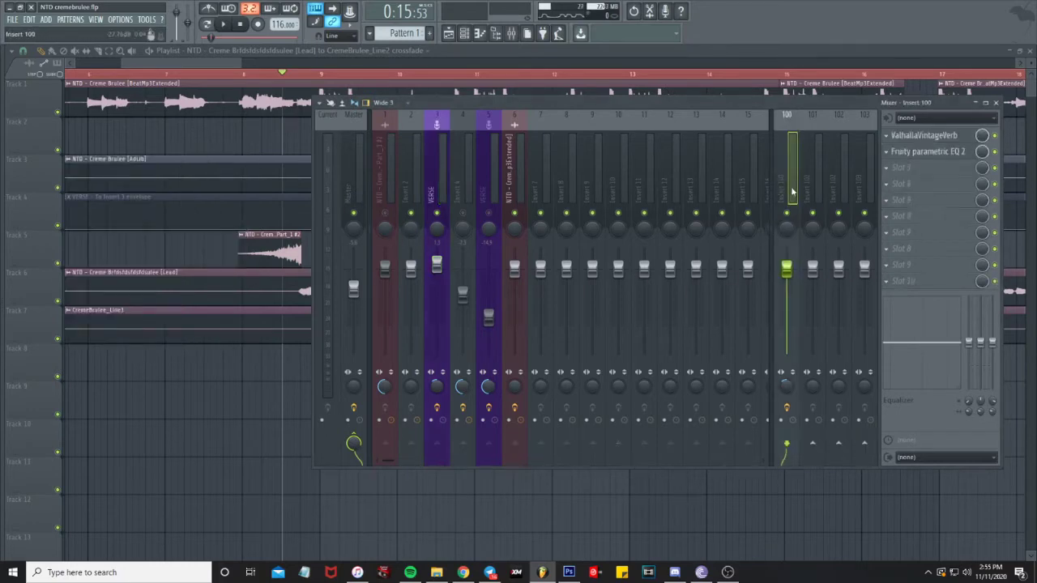
click(936, 136)
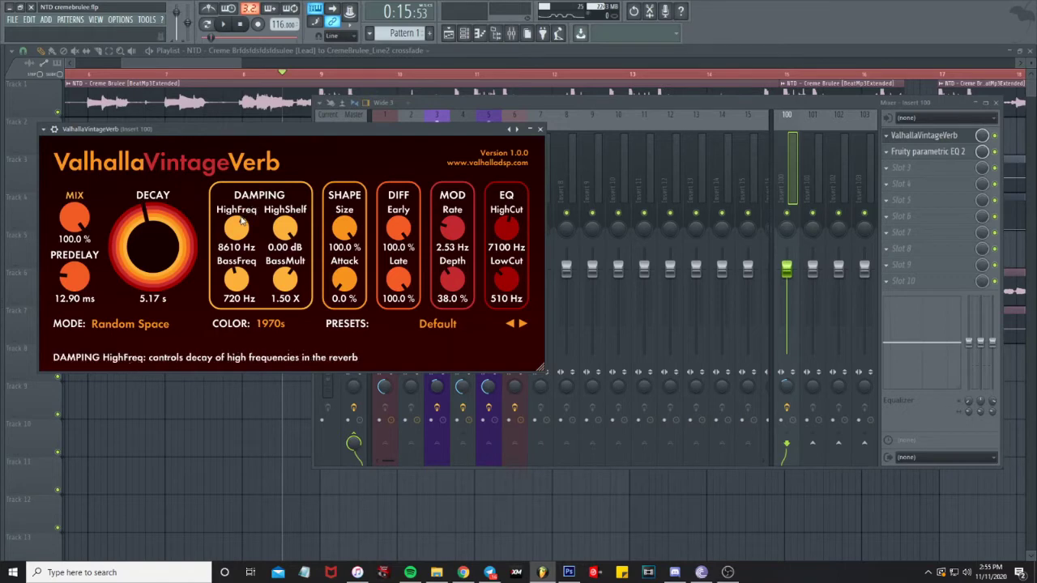
click(539, 129)
click(436, 194)
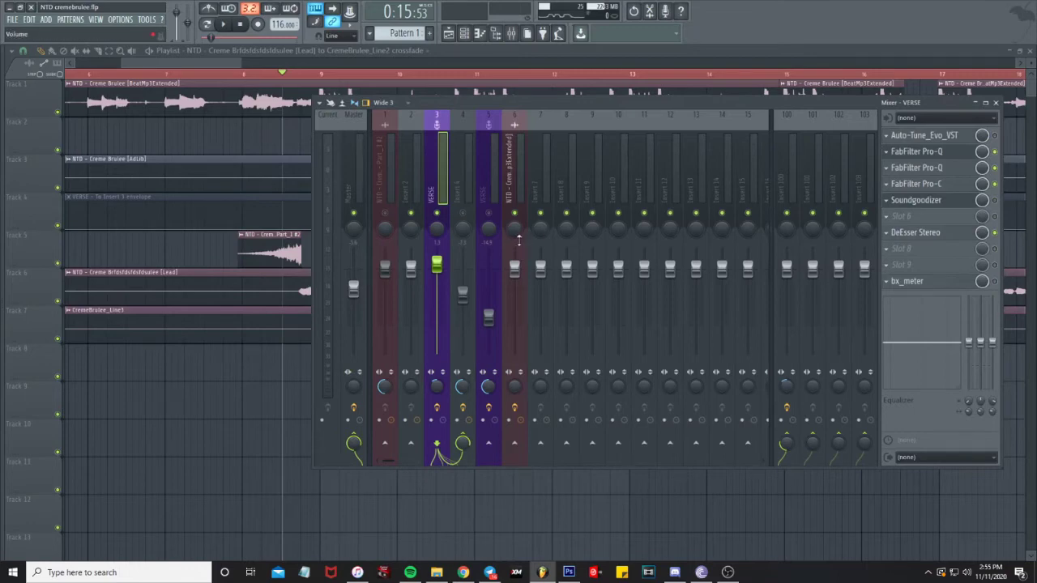
Audition the reverb on Insert 100 and inspect the settings of ValhallaVintageVerb and Fruity parametric EQ 2
key(space)
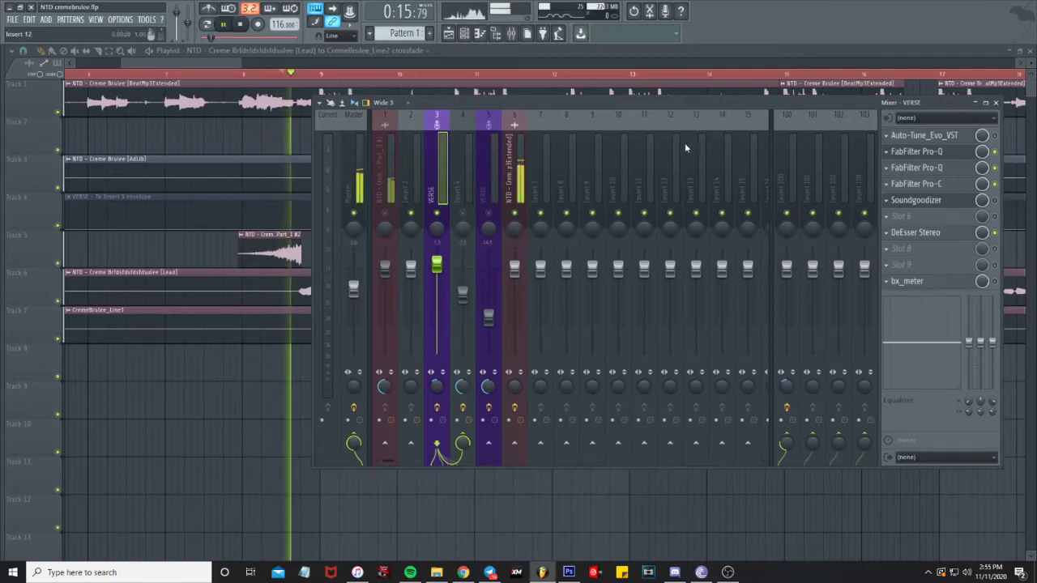
click(786, 170)
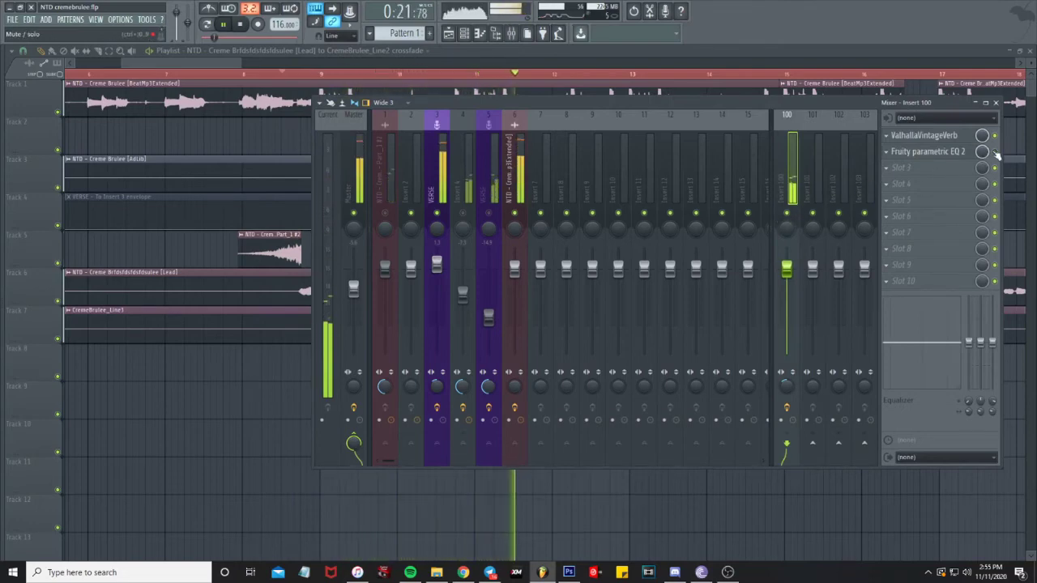
click(923, 137)
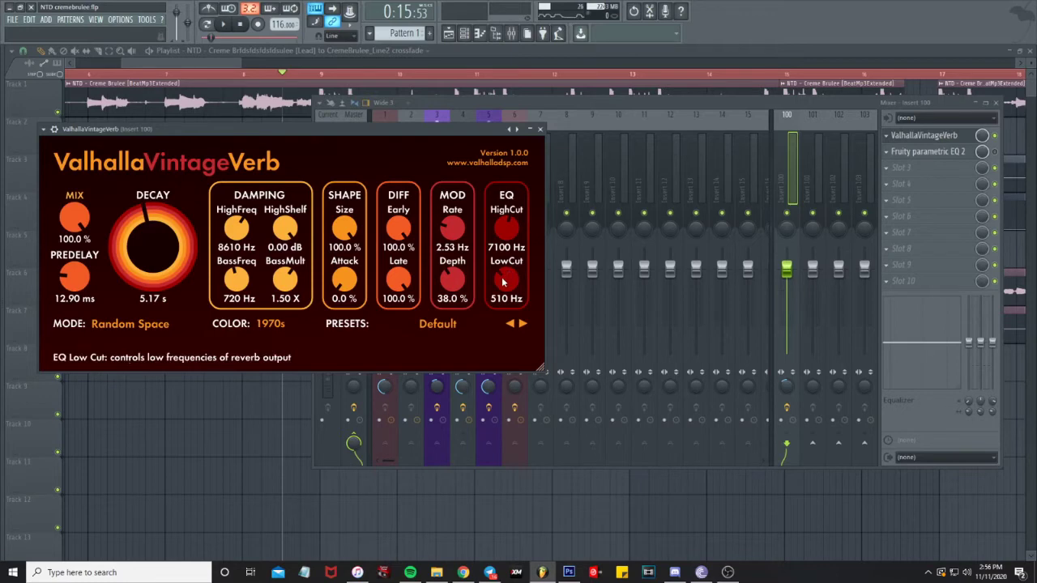
click(540, 129)
click(968, 154)
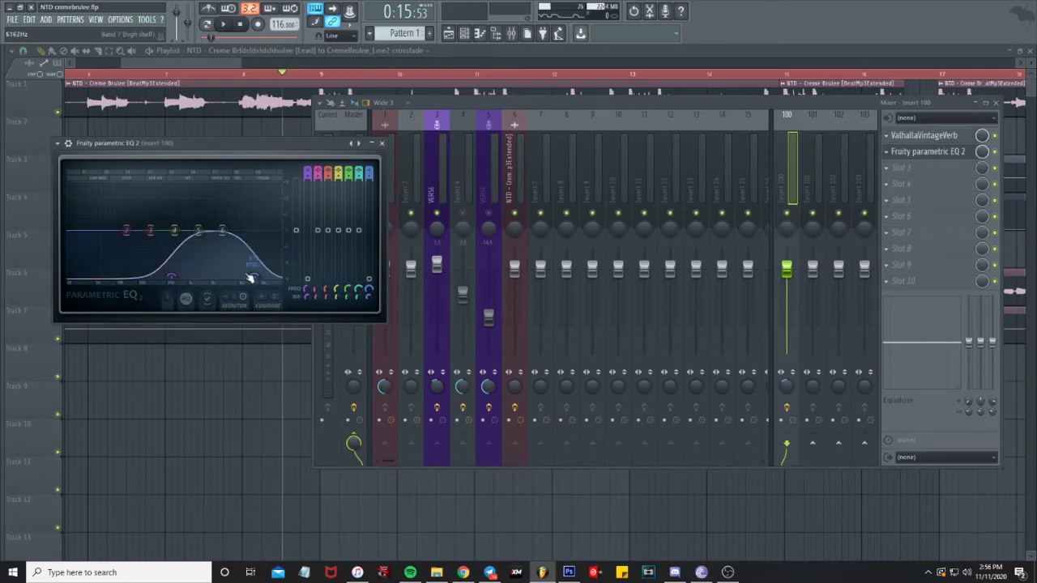
Close the parametric EQ on Insert 100, then unmute and select Insert 4
click(382, 143)
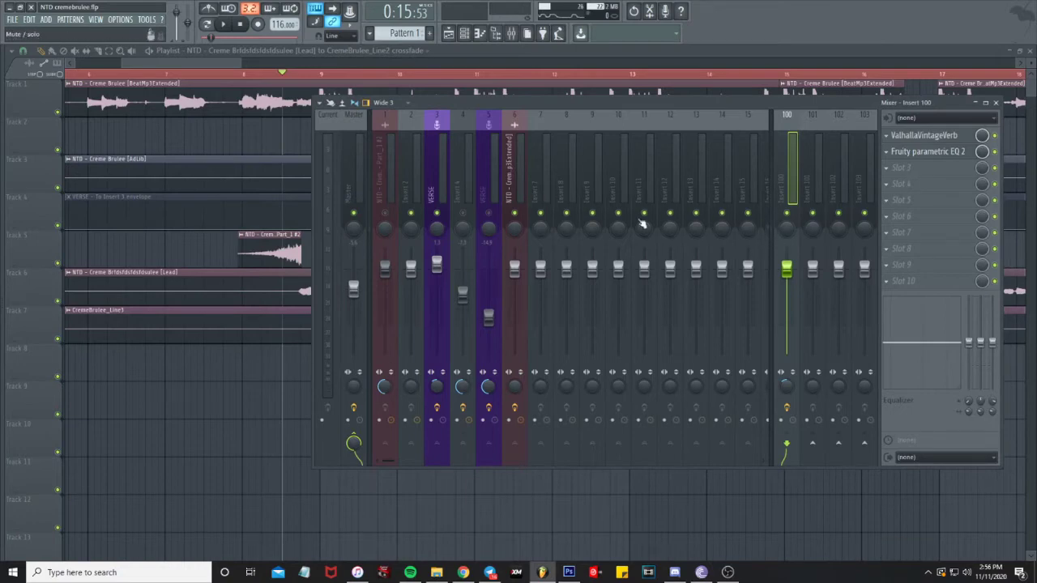
click(439, 205)
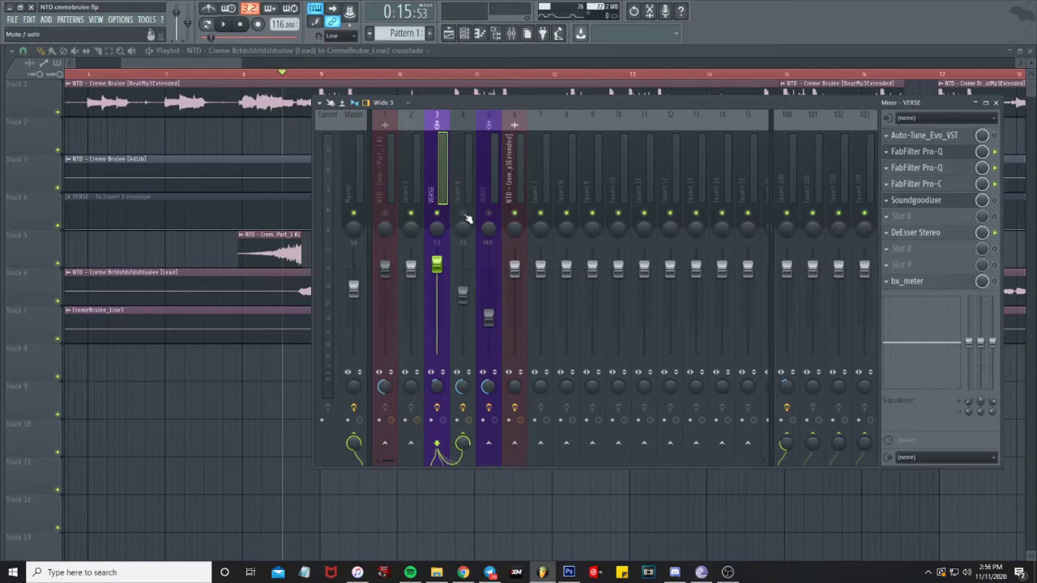
click(453, 194)
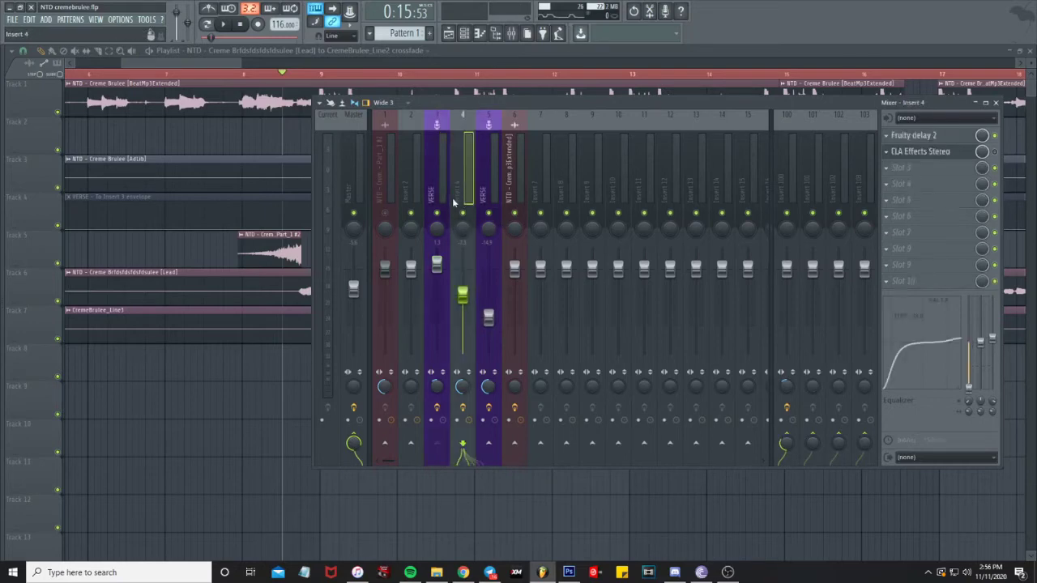
Audition the delay on Insert 4 against the VERSE insert and inspect the settings of Fruity delay 2
drag(197, 64, 233, 68)
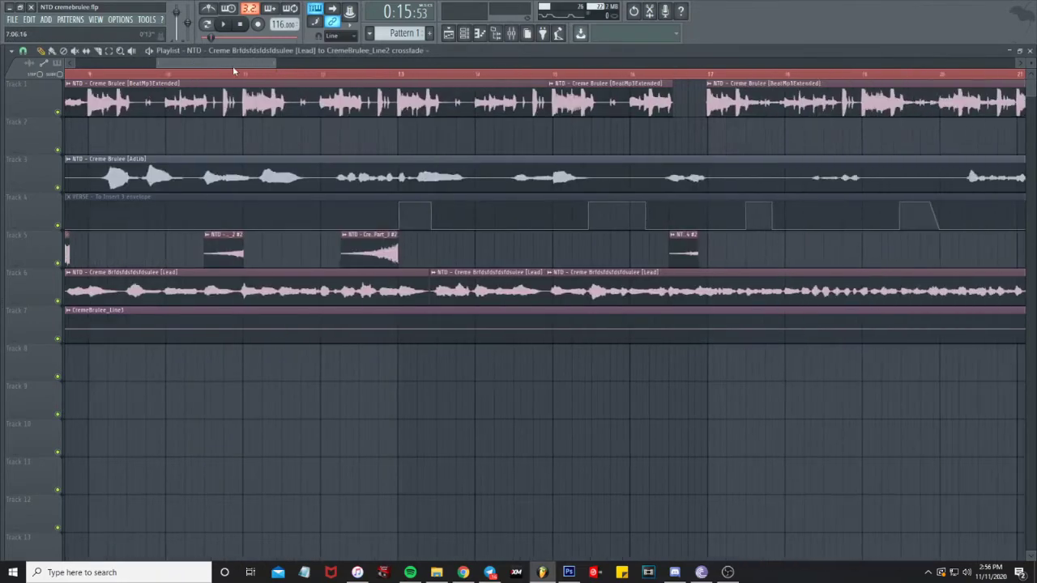
scroll(284, 143, down, 6)
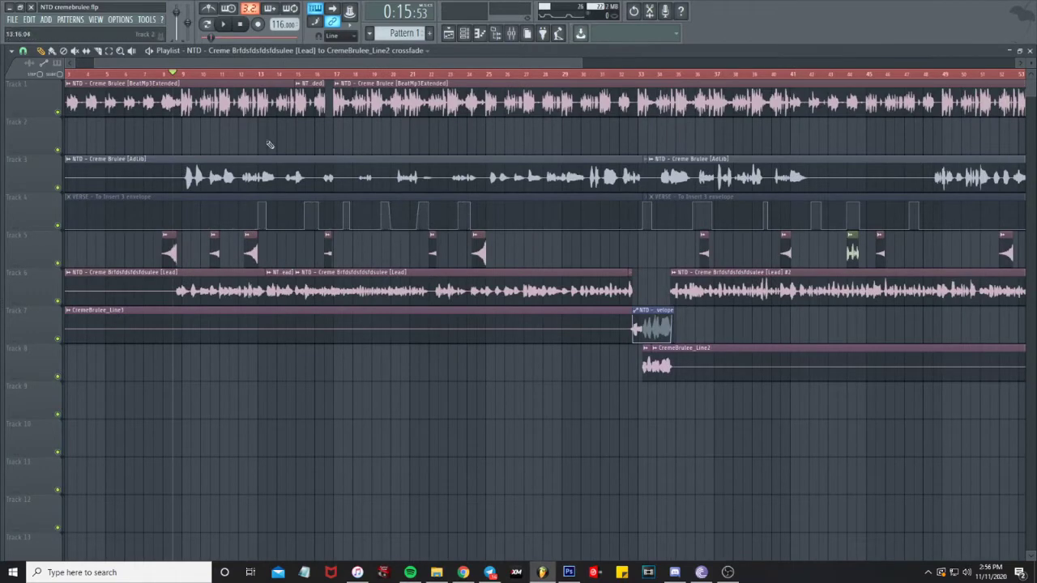
click(511, 33)
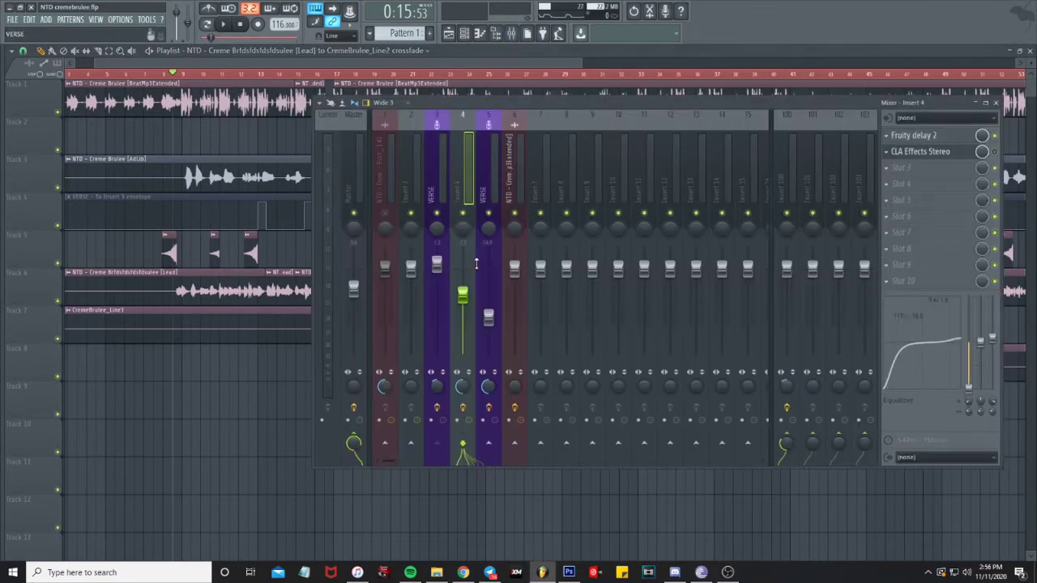
key(space)
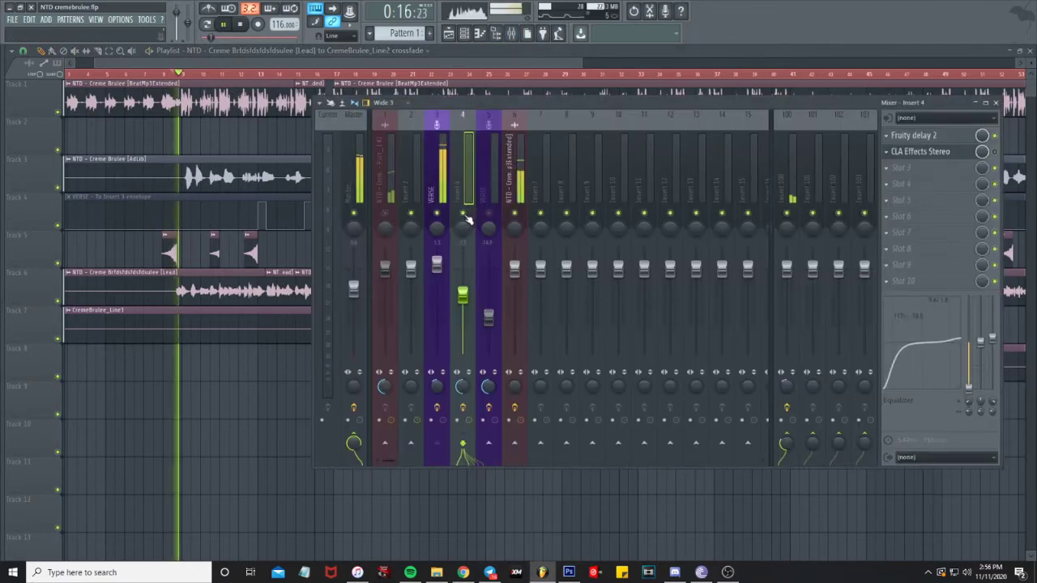
click(433, 203)
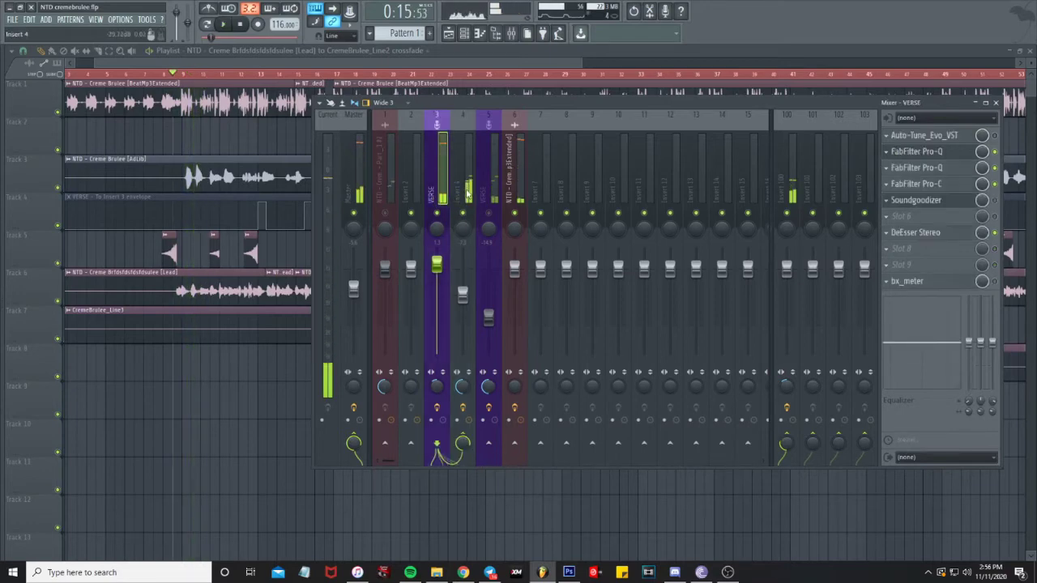
click(468, 197)
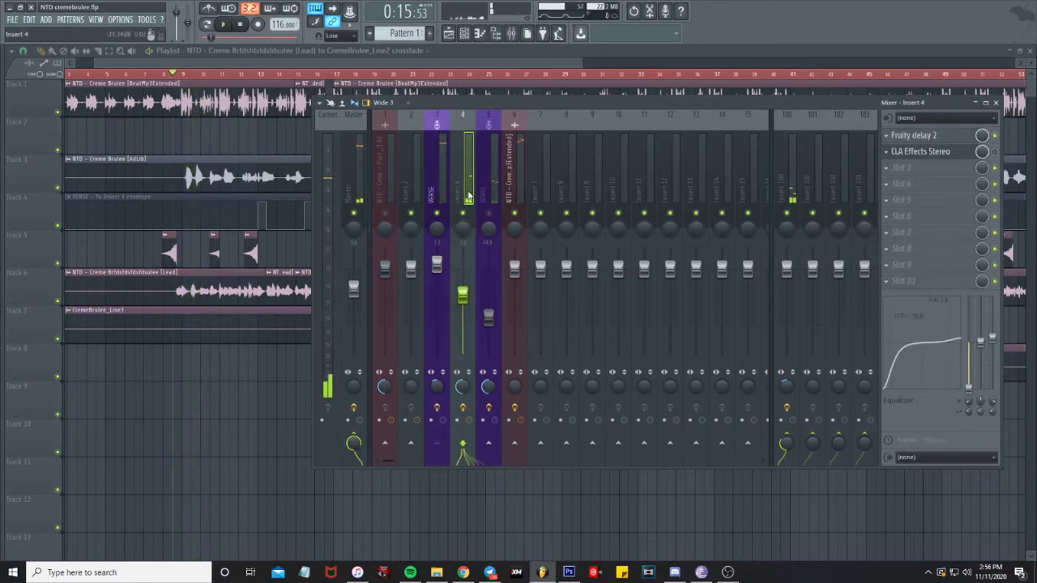
click(937, 137)
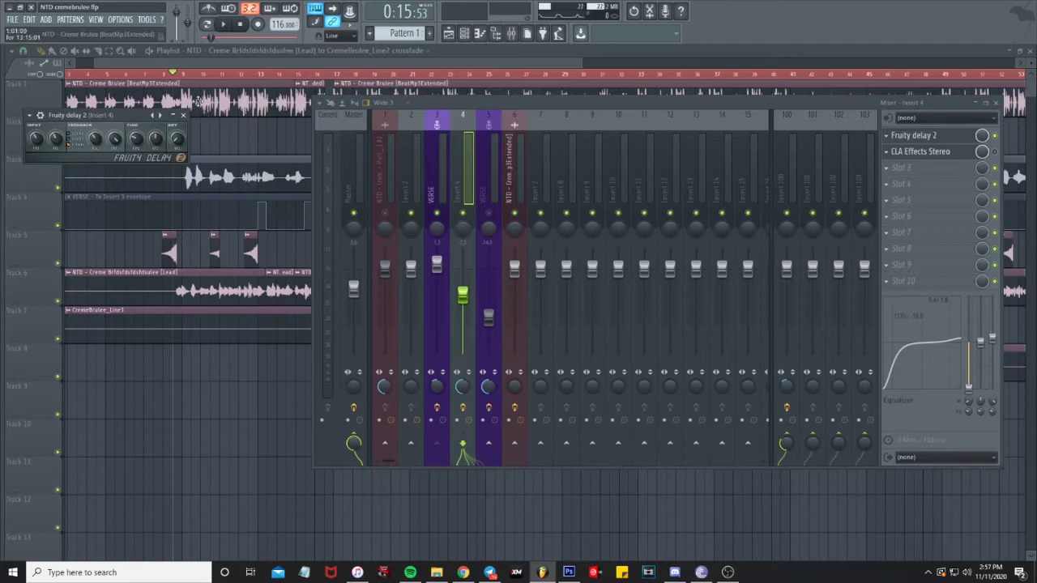
click(183, 115)
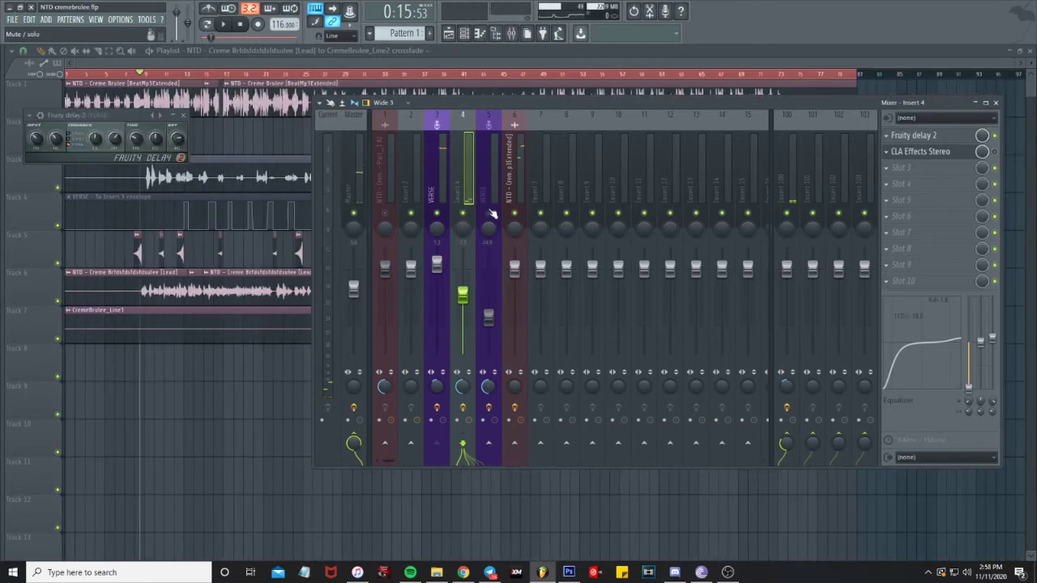
Unmute the VERSE track on insert 5 and look at the mixer track state options of the VERSE track on insert 3
click(489, 204)
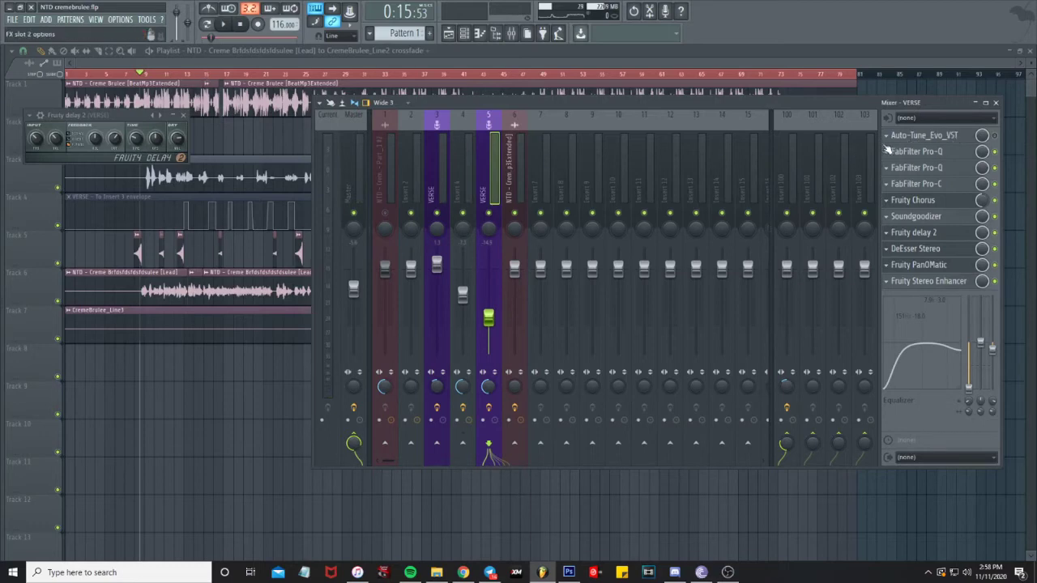
right_click(445, 117)
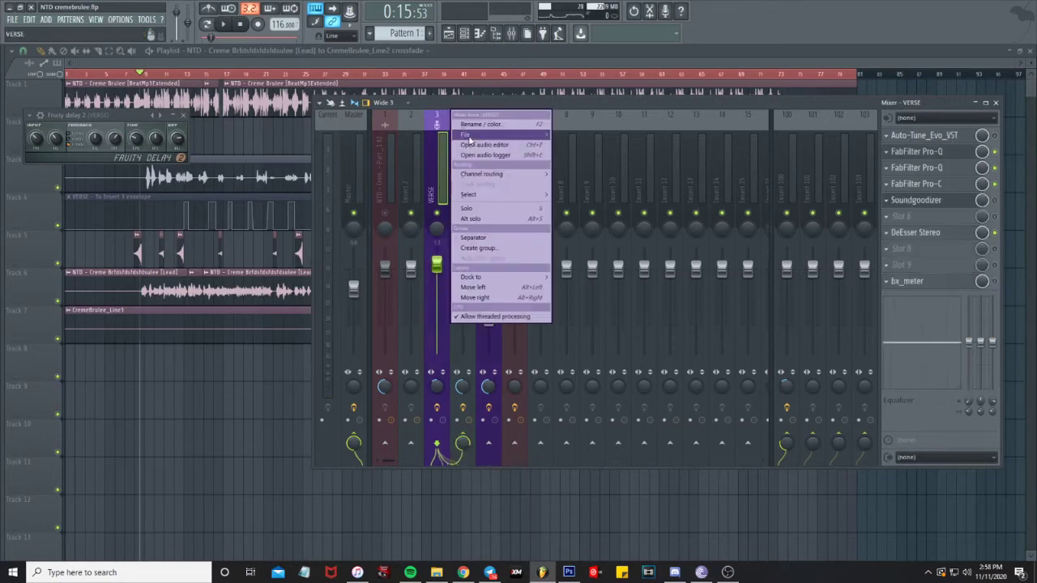
mouse_move(518, 135)
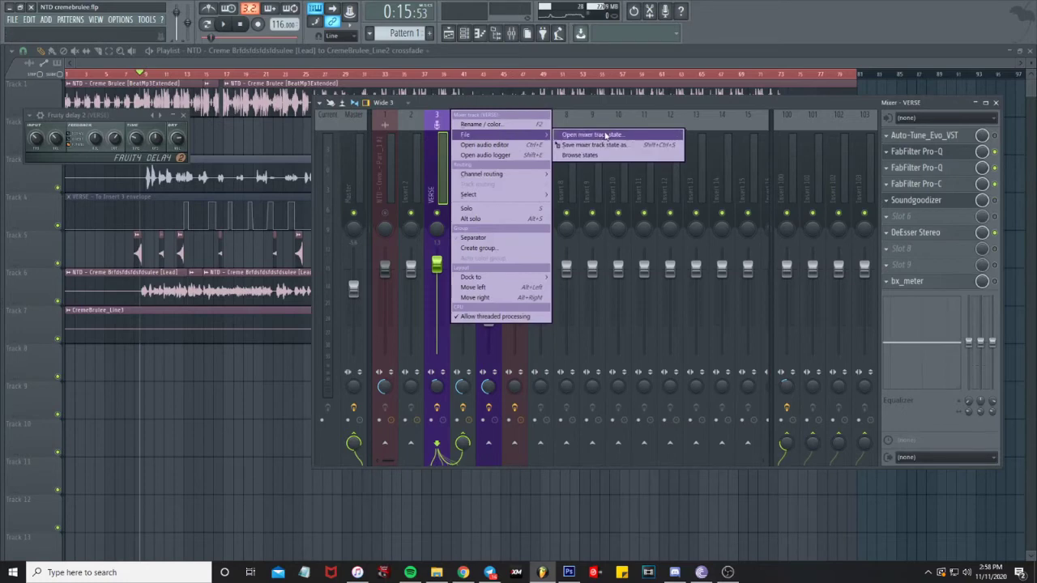
click(632, 109)
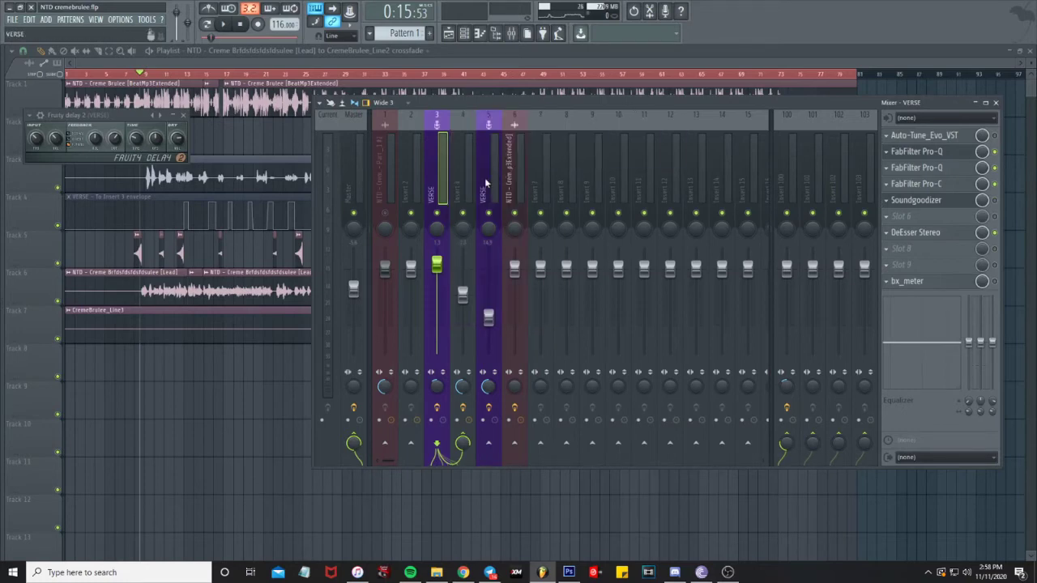
Inspect the settings of Fruity Chorus, Soundgoodizer and Fruity delay 2 on the VERSE track on insert 5
click(486, 183)
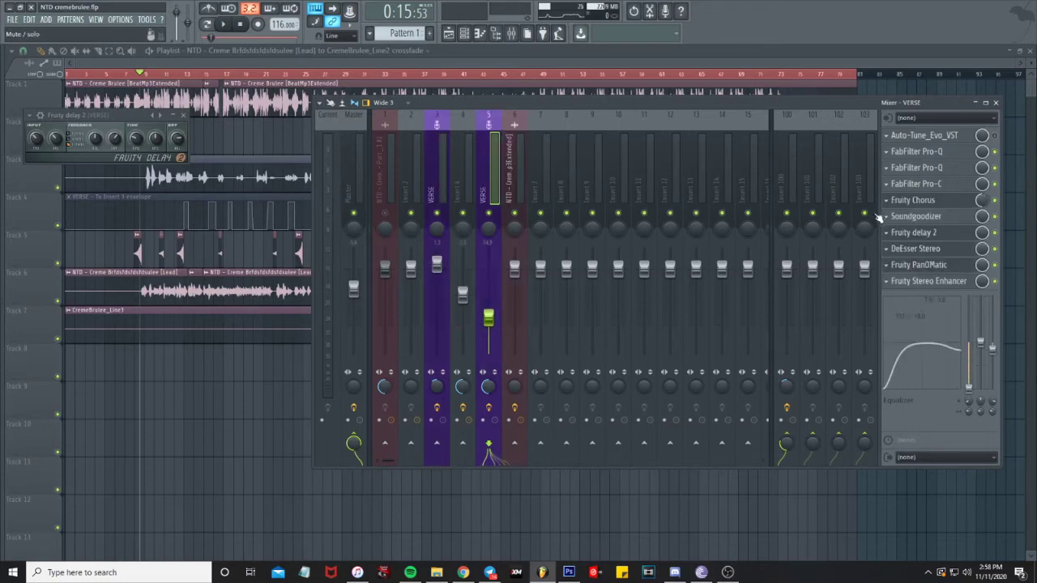
click(923, 200)
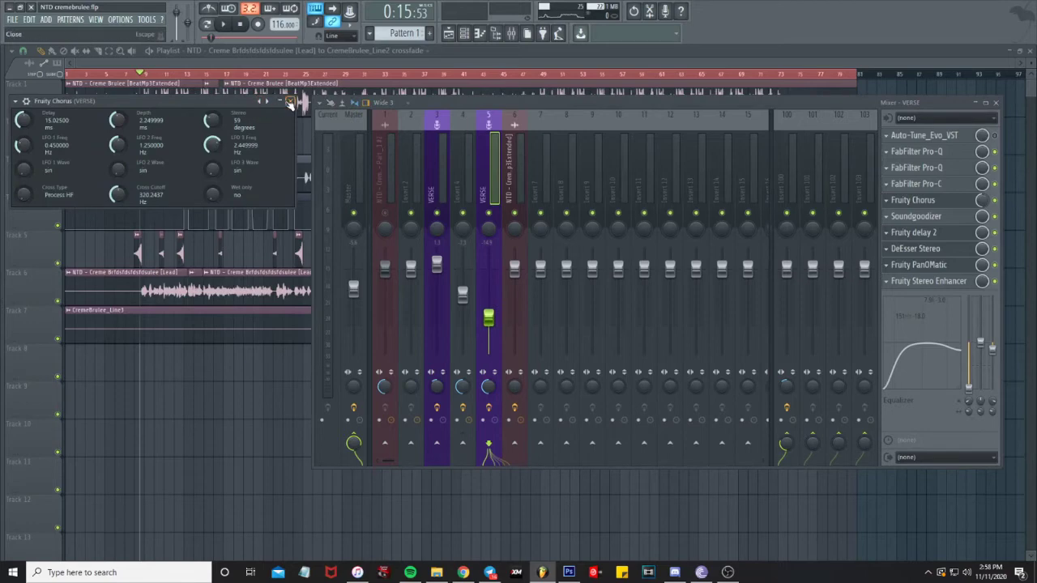
click(291, 103)
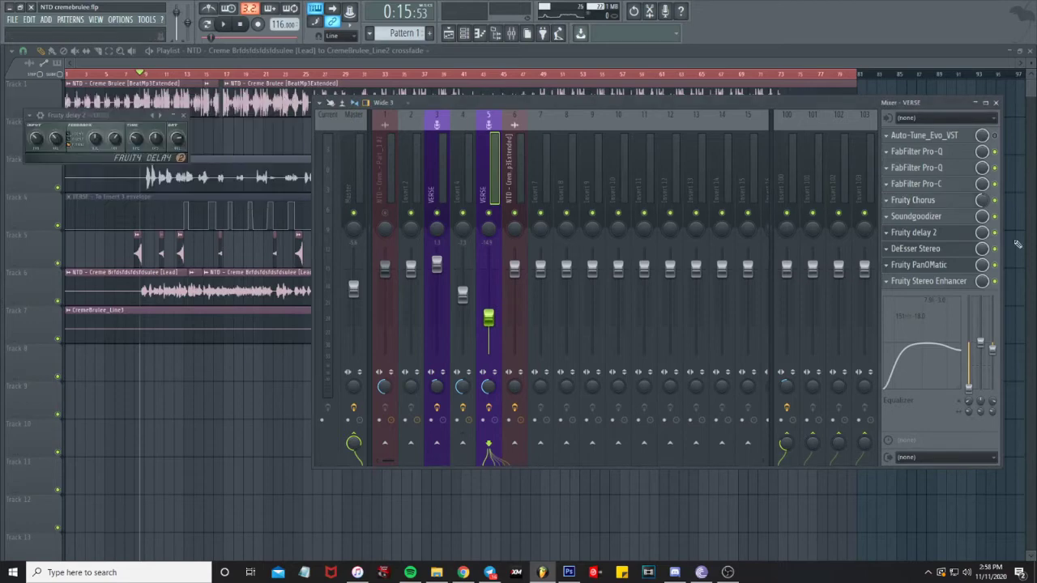
click(915, 216)
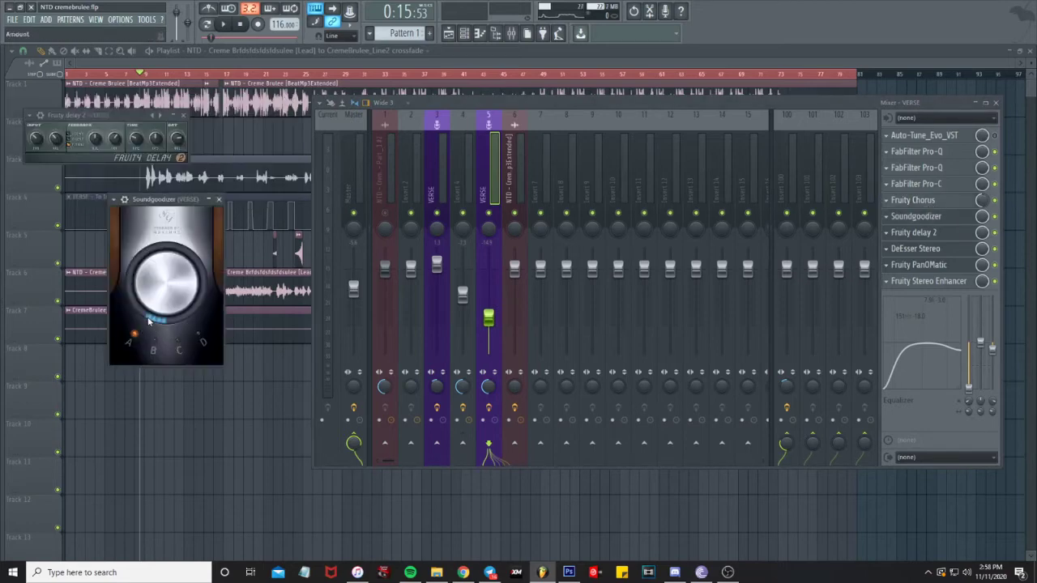
click(935, 233)
click(935, 233)
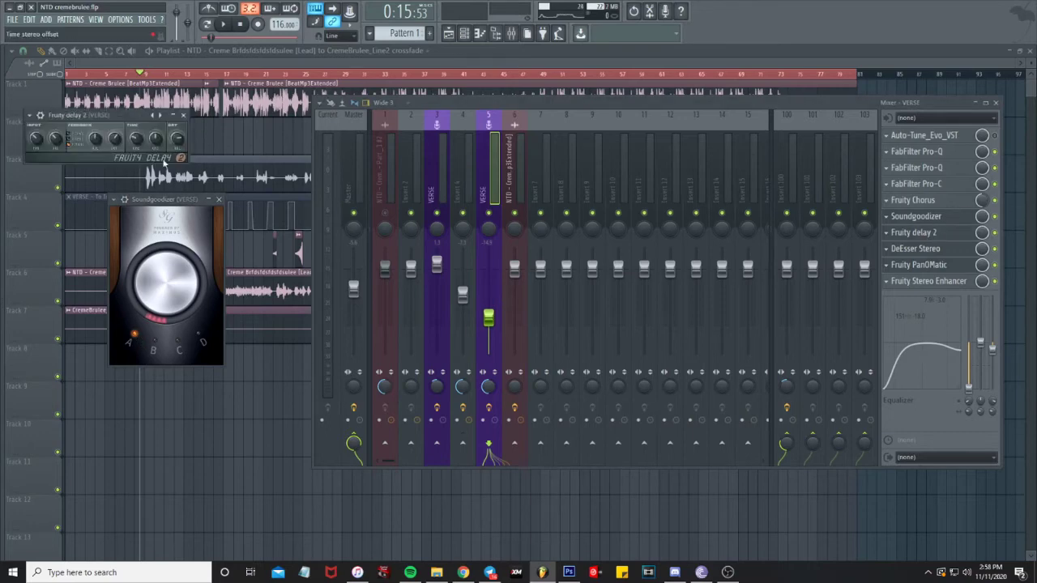
click(219, 200)
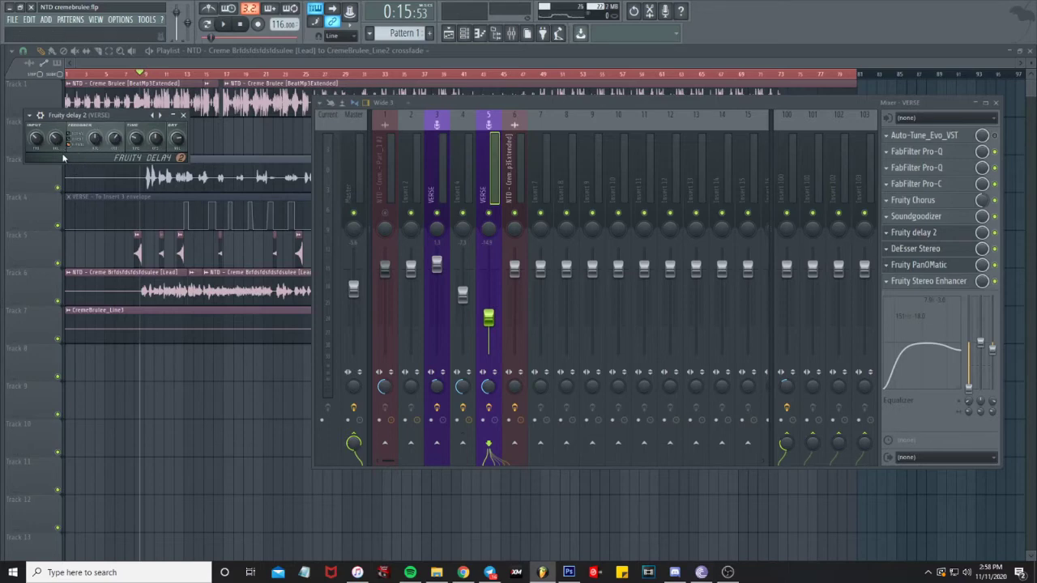
click(182, 116)
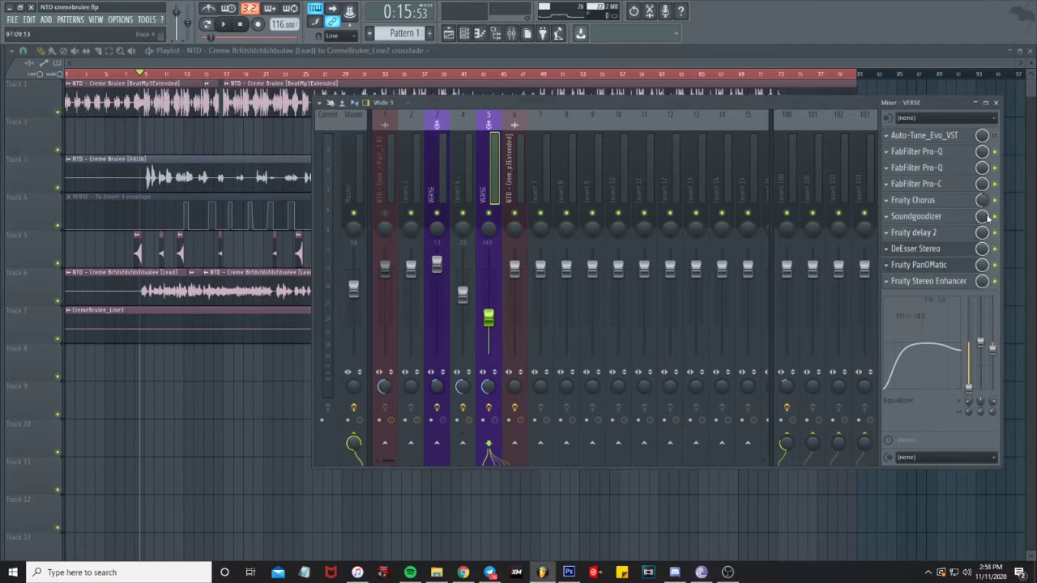
Inspect the settings of Fruity PanOMatic and Fruity Stereo Enhancer on the VERSE track on insert 5
click(919, 271)
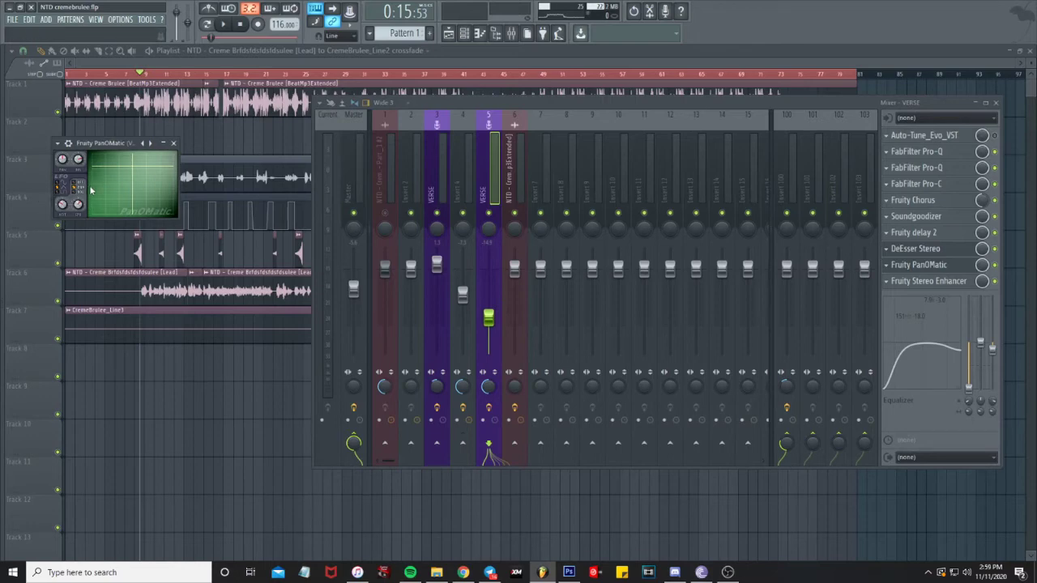
click(173, 142)
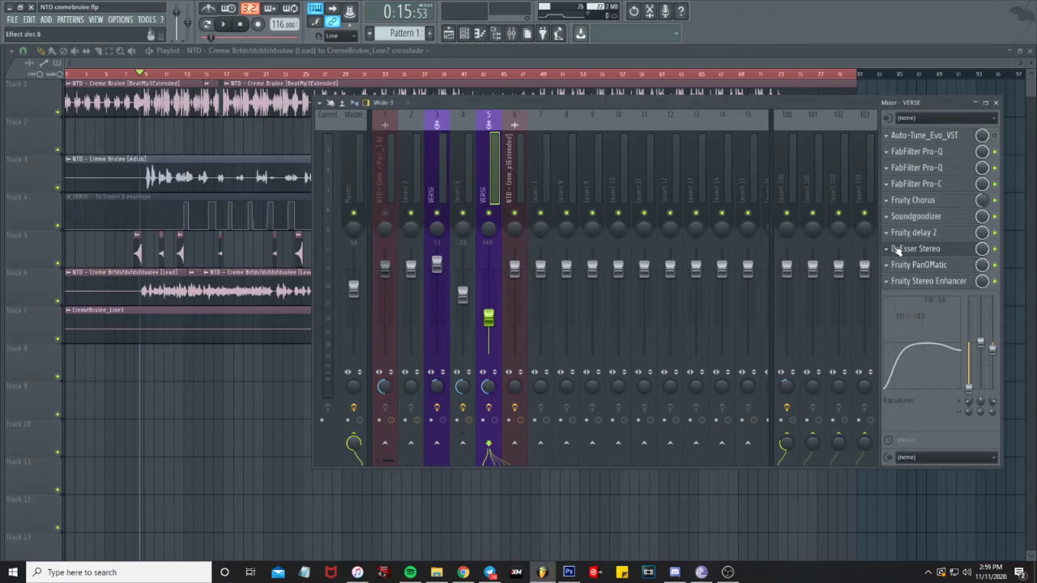
click(968, 280)
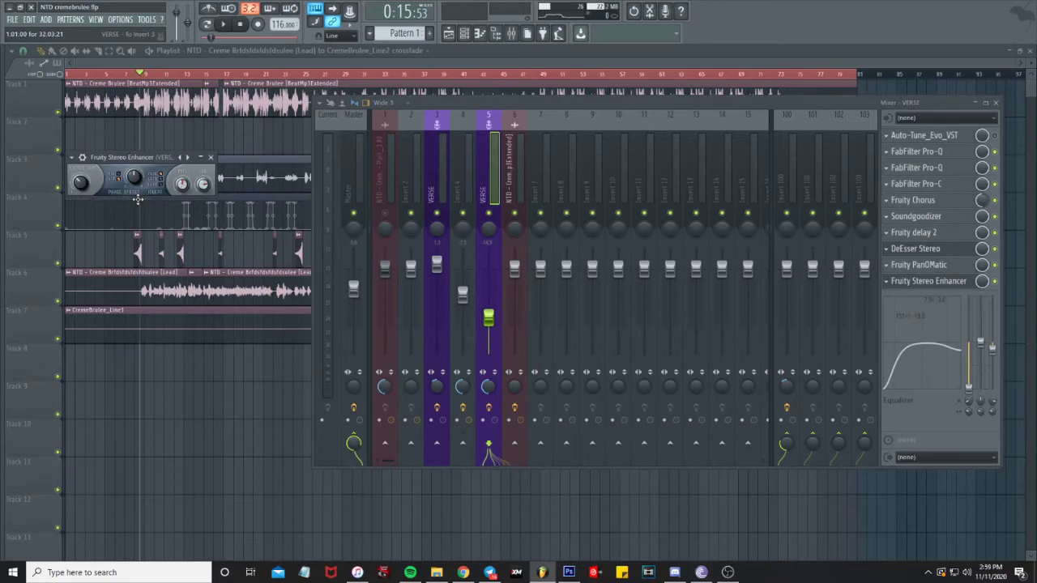
Play the song with the ad-lib effects active and reset the Master fader to its default level
key(space)
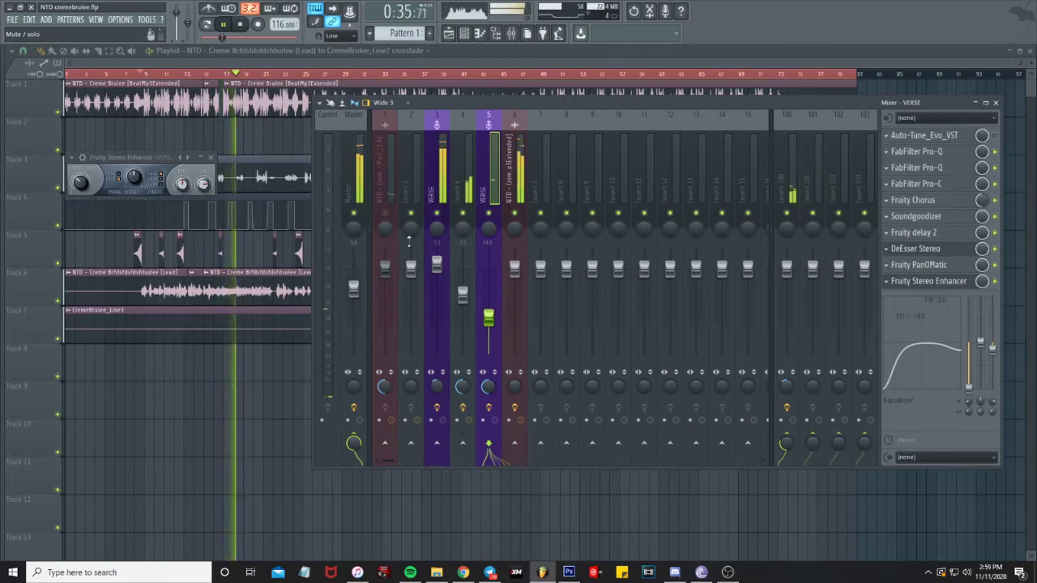
right_click(359, 288)
click(367, 293)
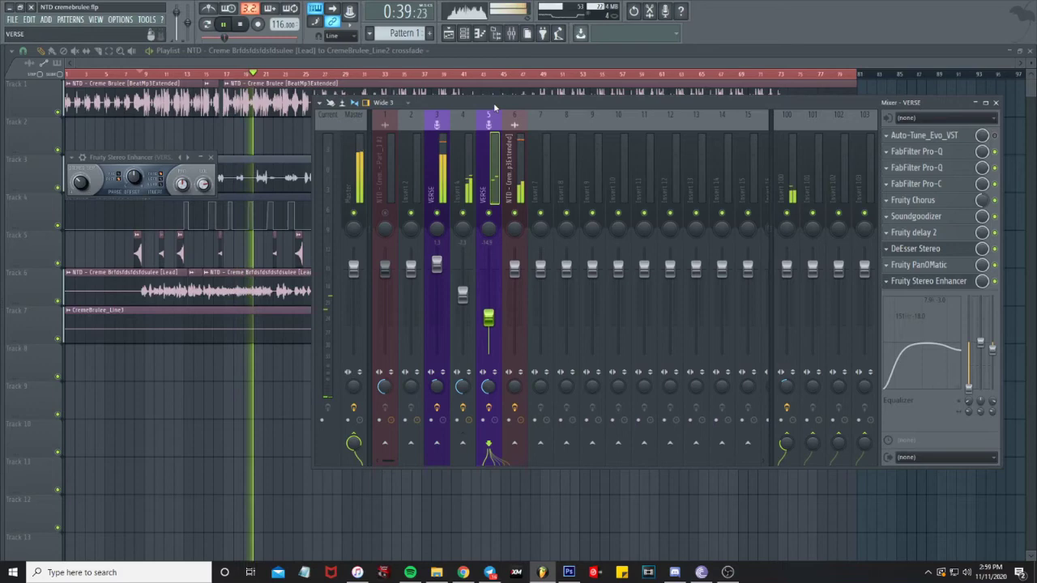
key(space)
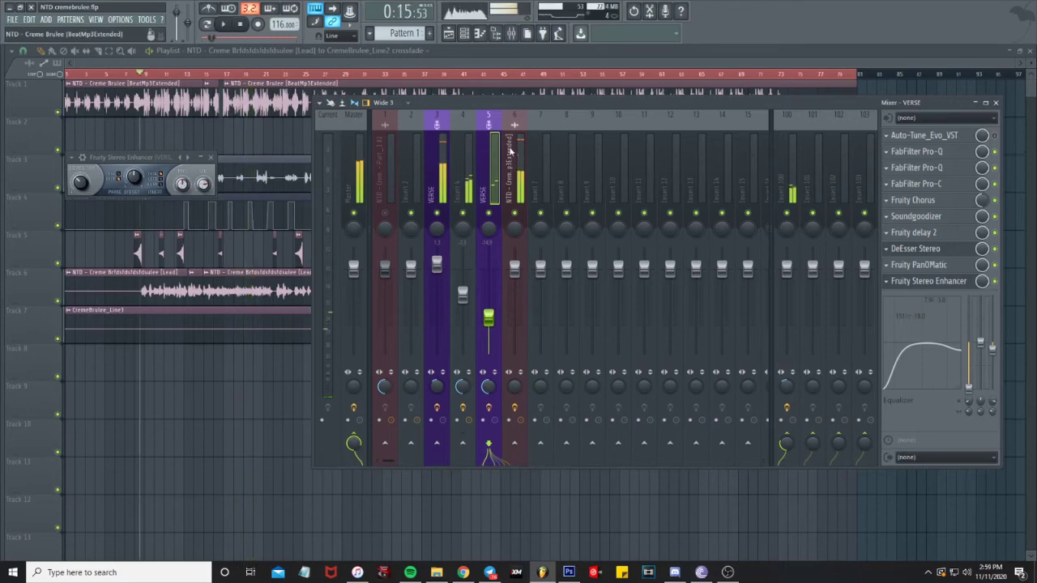
Inspect the curve of Fruity parametric EQ 2 on the beat's mixer insert 6 during playback
click(514, 162)
click(928, 137)
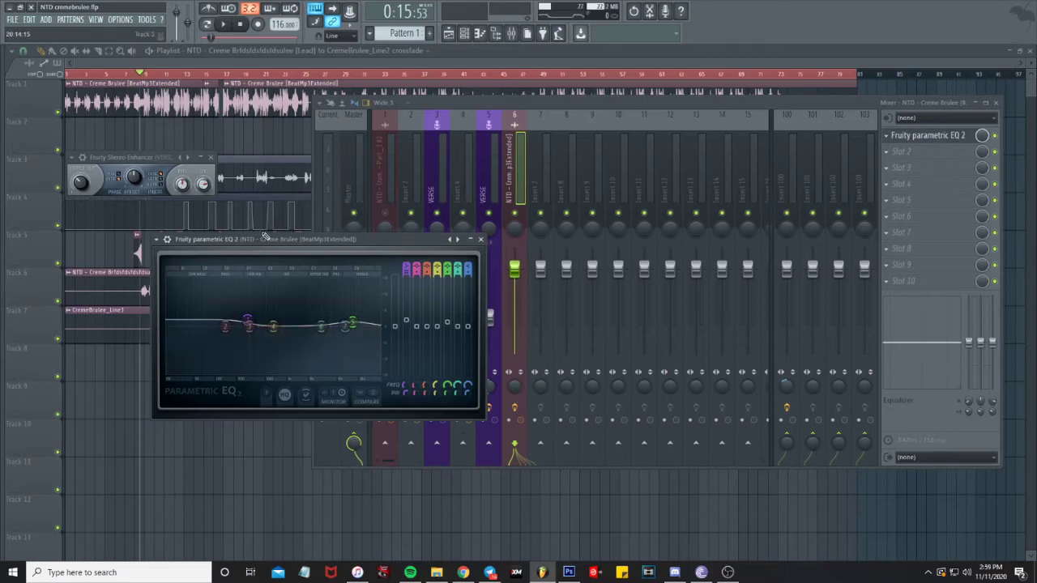
key(space)
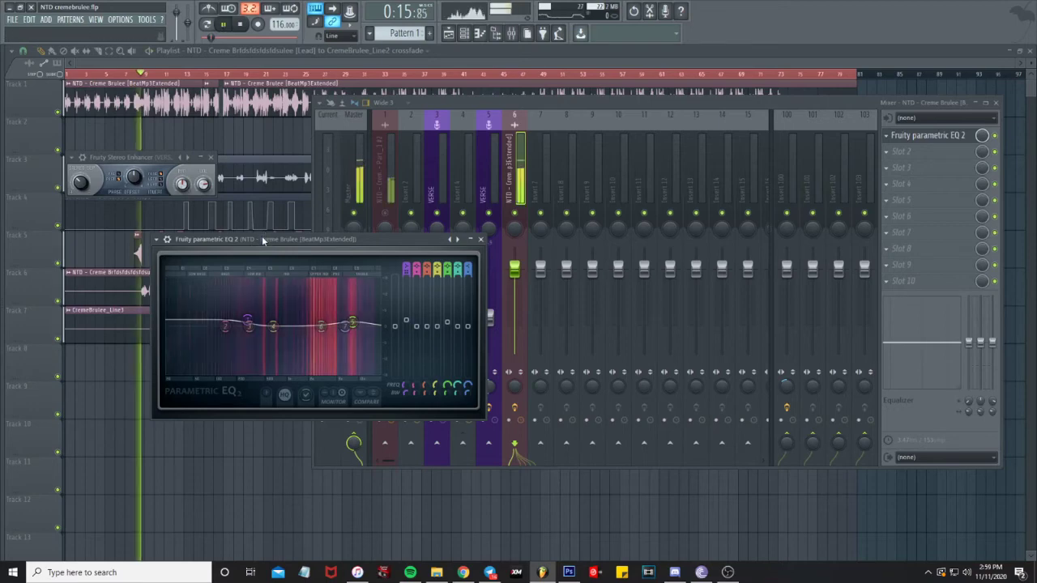
click(480, 240)
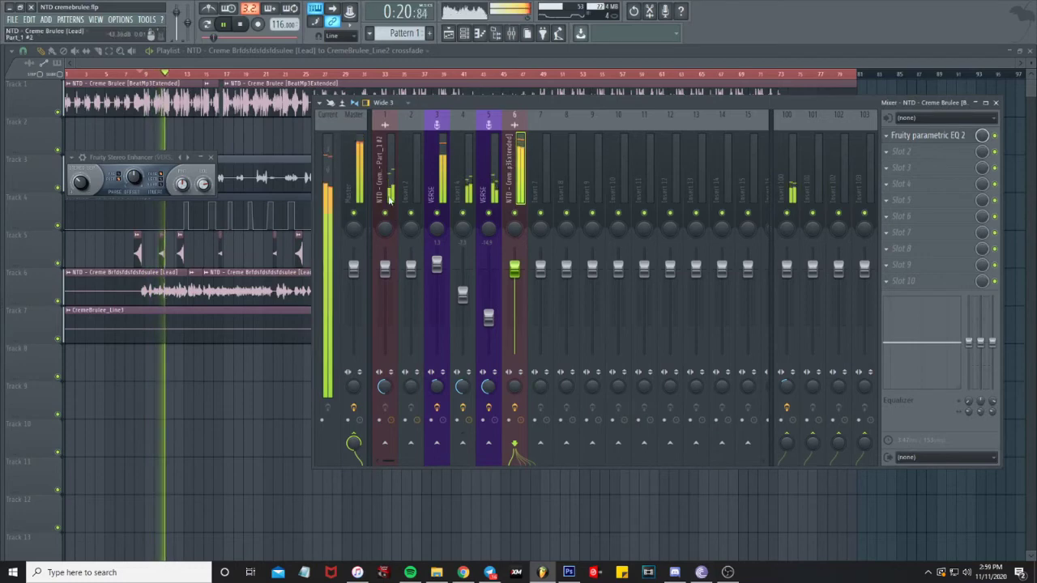
Unmute and select mixer insert 1, then stop playback and place the playlist playhead at about bar 7
click(382, 198)
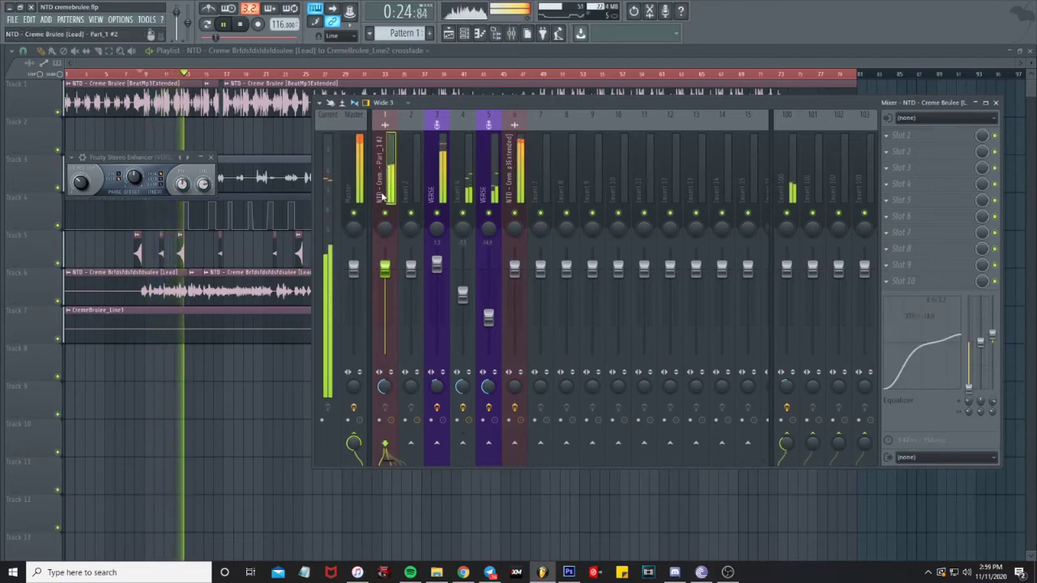
click(332, 65)
scroll(129, 137, up, 6)
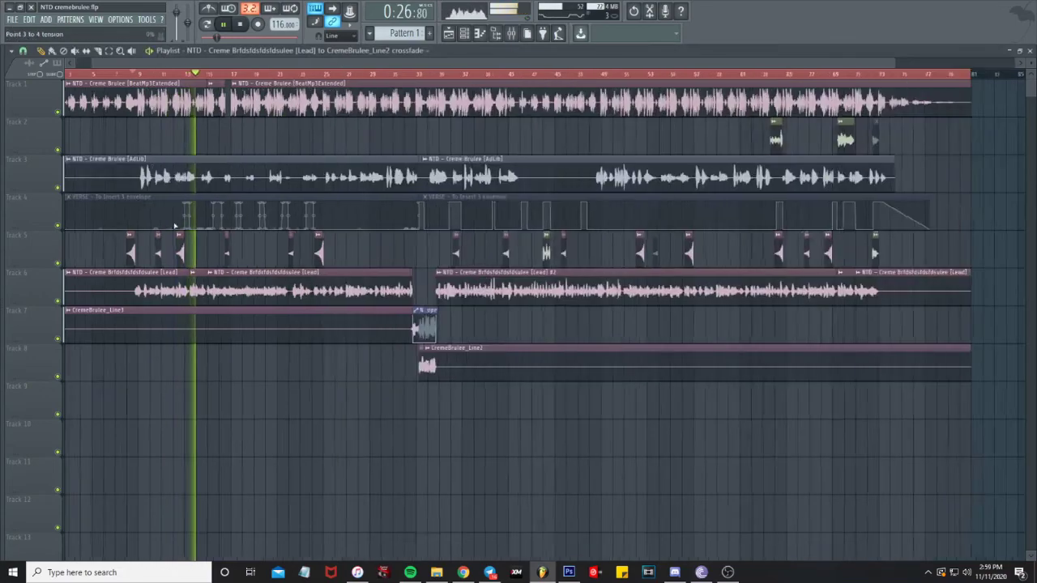
drag(168, 65, 136, 65)
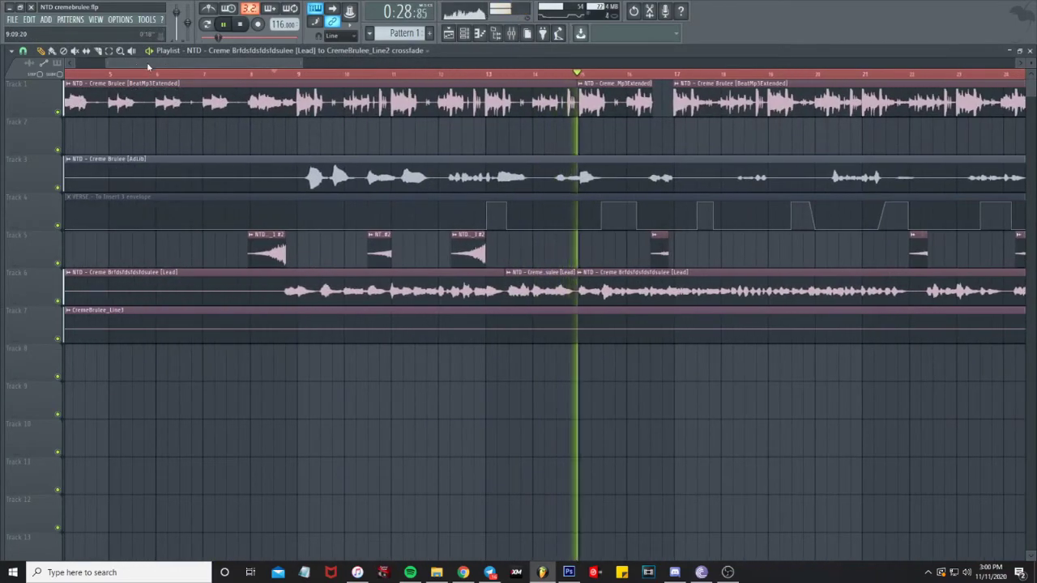
key(space)
click(225, 74)
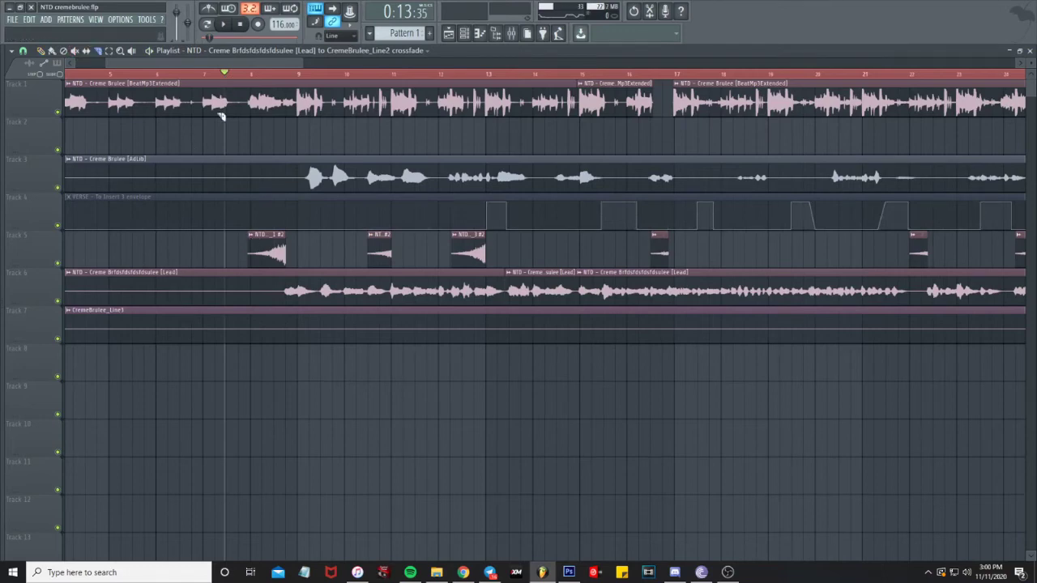
Slice the ad-lib clip on Track 3 at bar 9 and at about bar 12
click(296, 178)
click(443, 185)
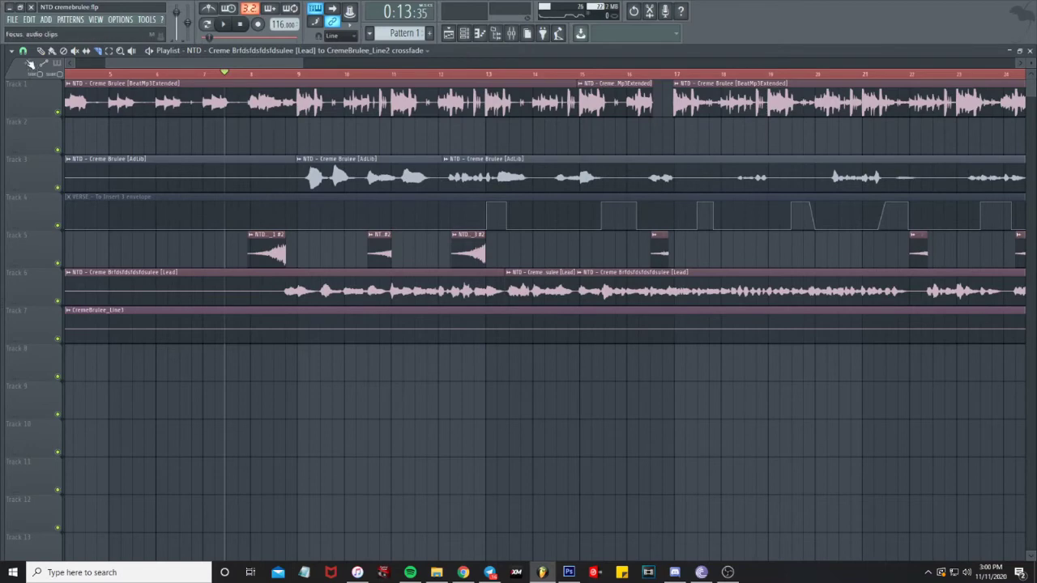
Load the ad-lib clip's sample into Edison and apply Convolution reverb with the Default impulse
click(299, 159)
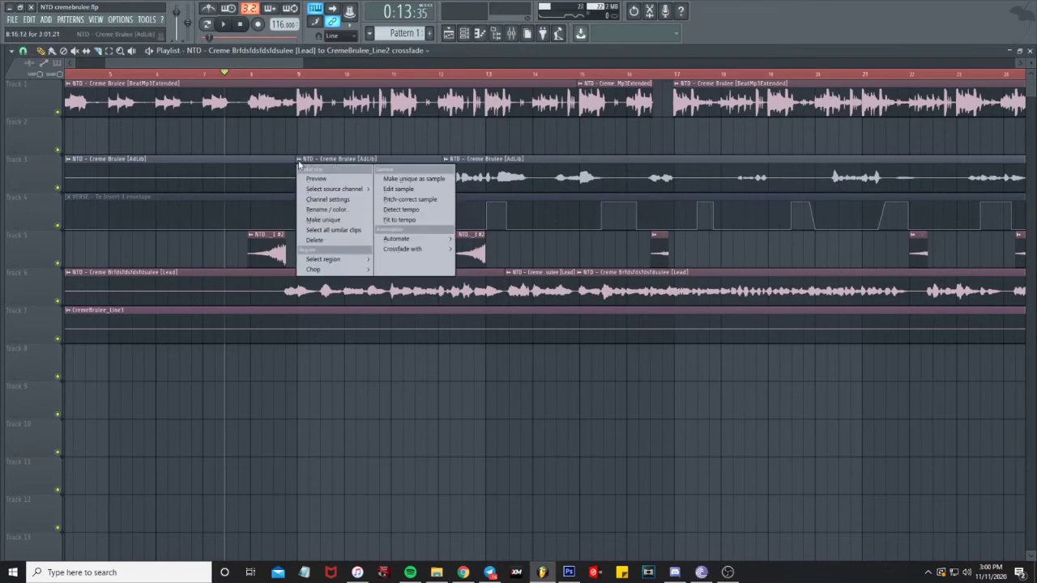
double_click(379, 160)
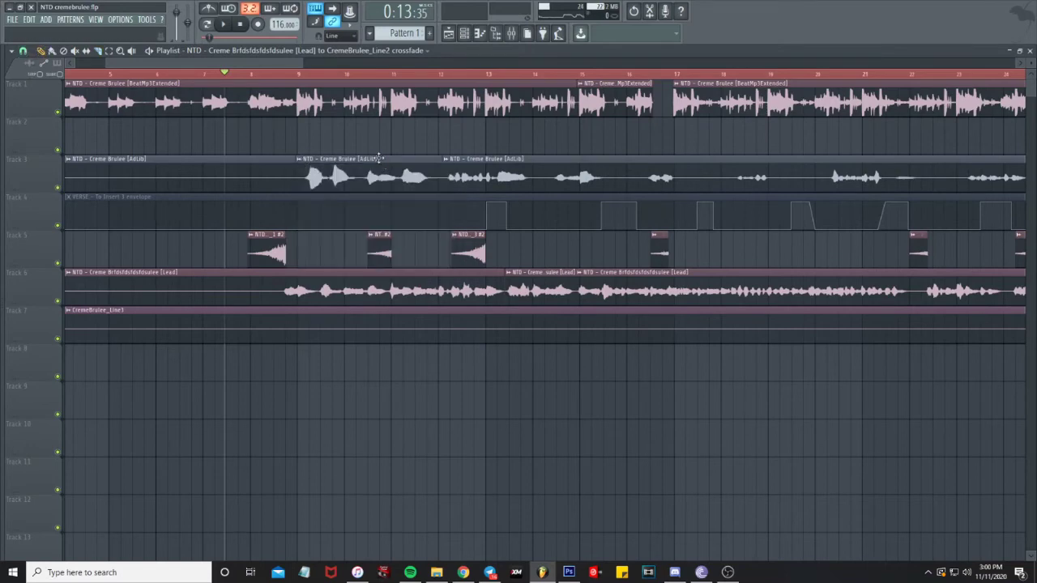
right_click(201, 346)
click(217, 366)
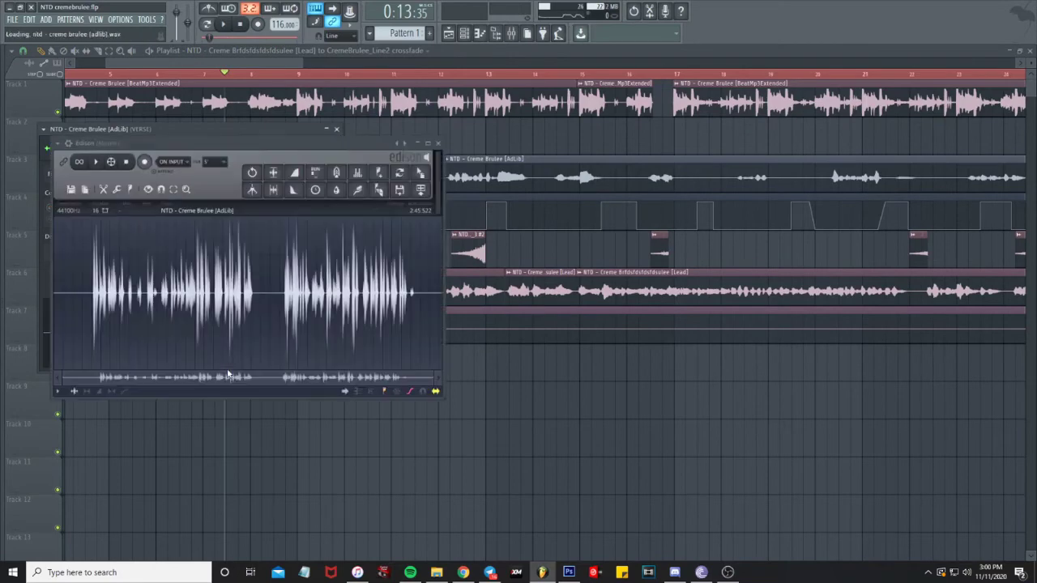
click(336, 172)
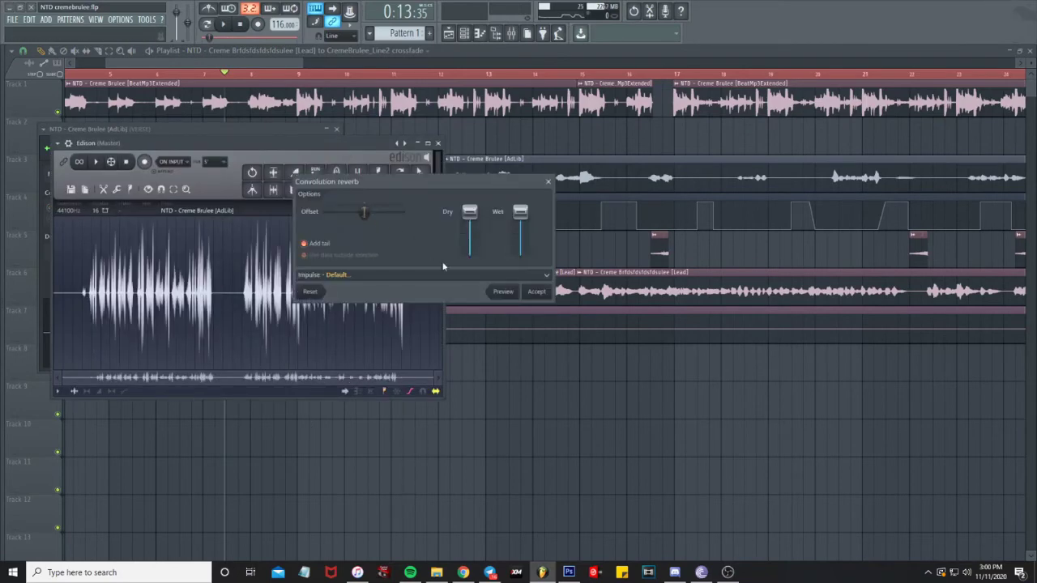
click(538, 293)
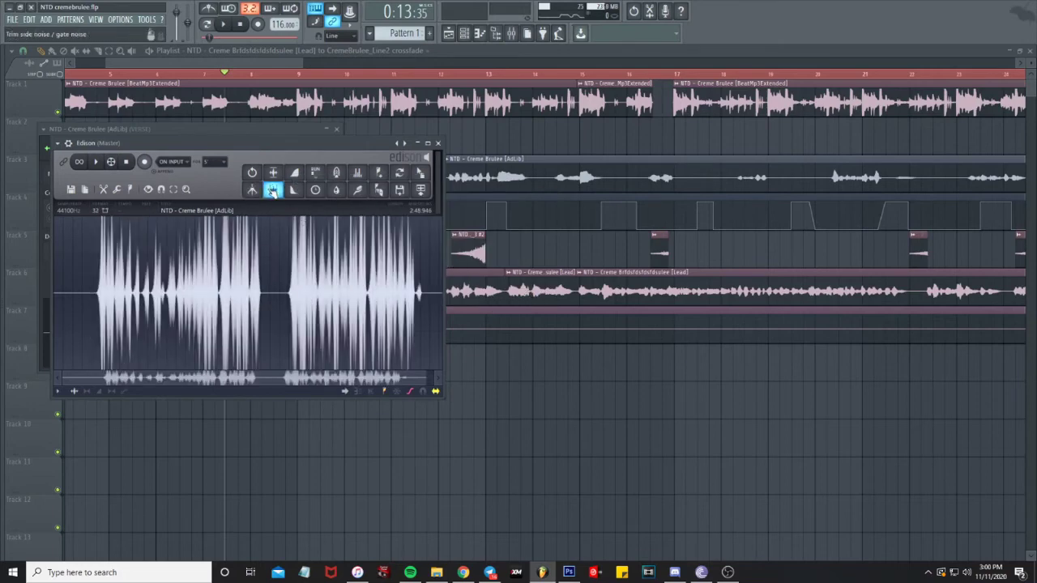
Trim the side noise of the reverbed ad-lib, place it in the empty playlist area below Track 7 and delete that clip
click(272, 190)
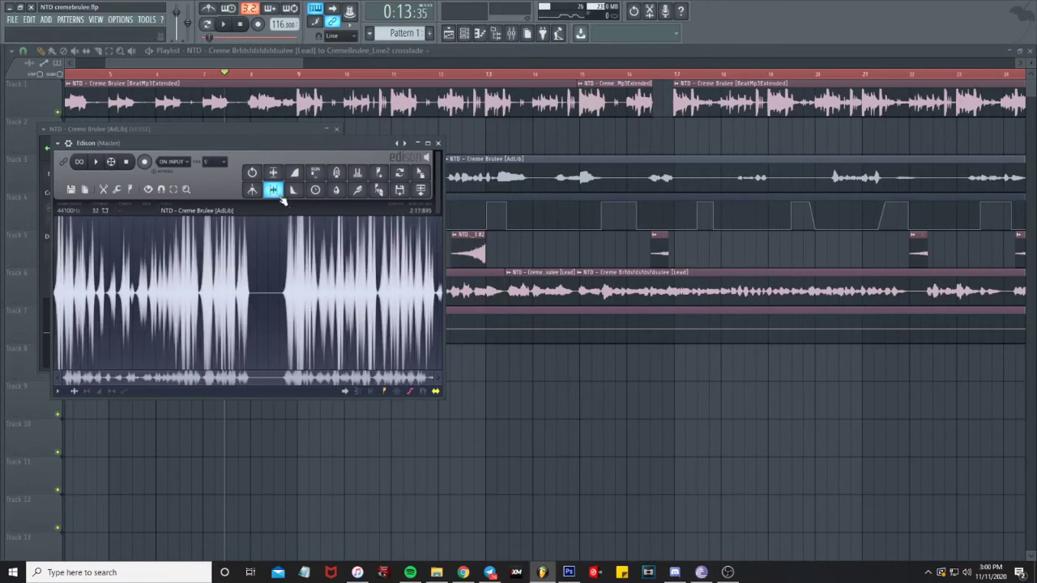
drag(420, 172, 484, 343)
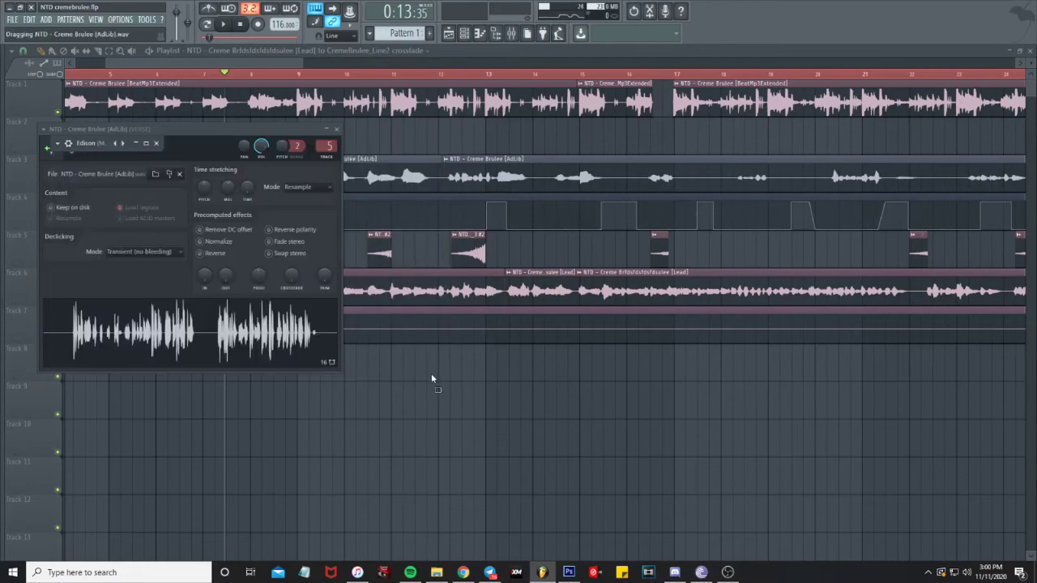
drag(432, 378, 279, 354)
right_click(278, 353)
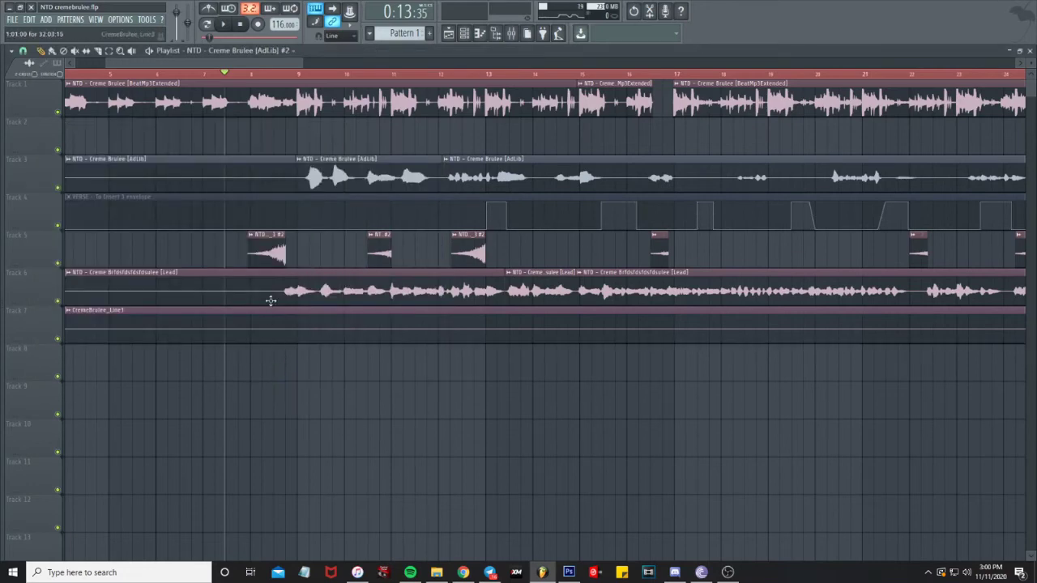
scroll(172, 83, up, 3)
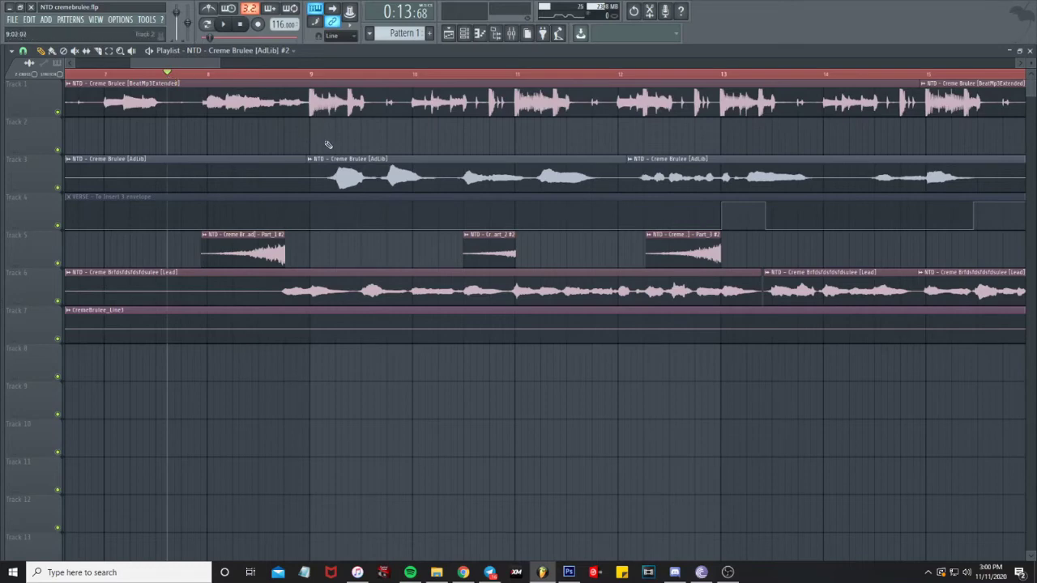
drag(308, 141, 416, 150)
scroll(369, 243, down, 3)
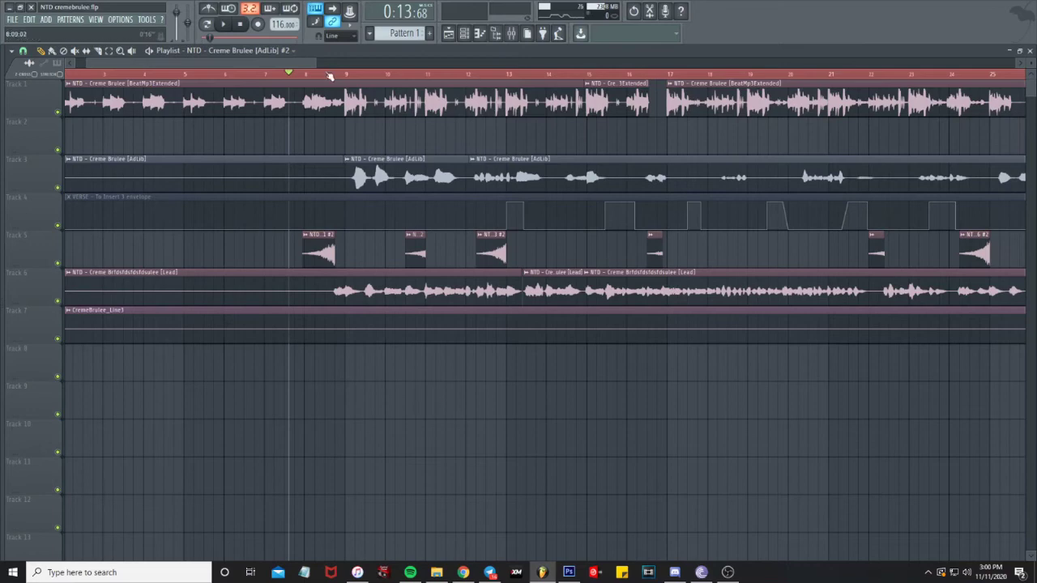
Play the song from about bar 7 and watch the mixer levels, then return to the playlist and stop playback
key(space)
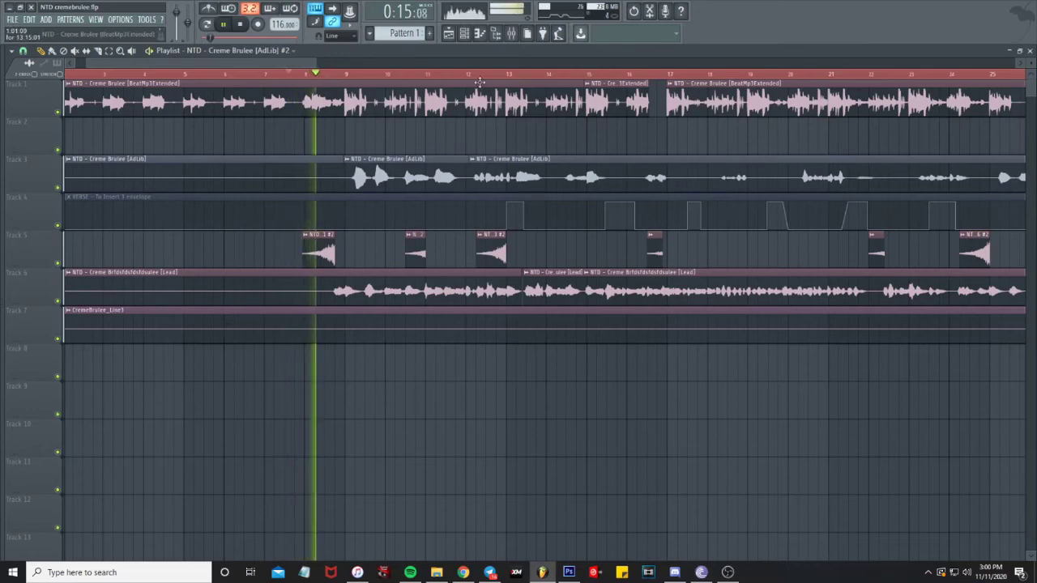
click(514, 36)
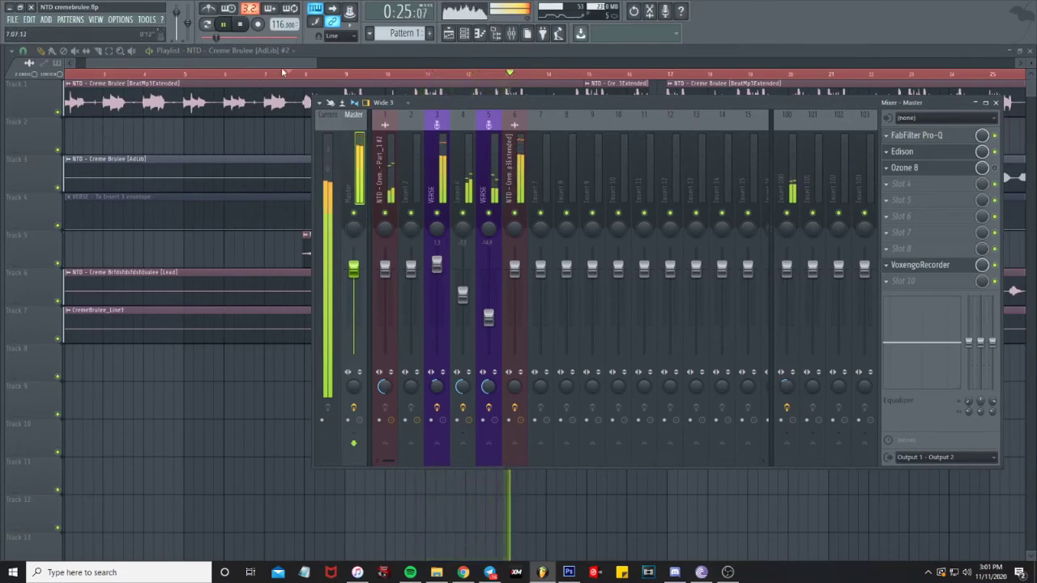
key(F9)
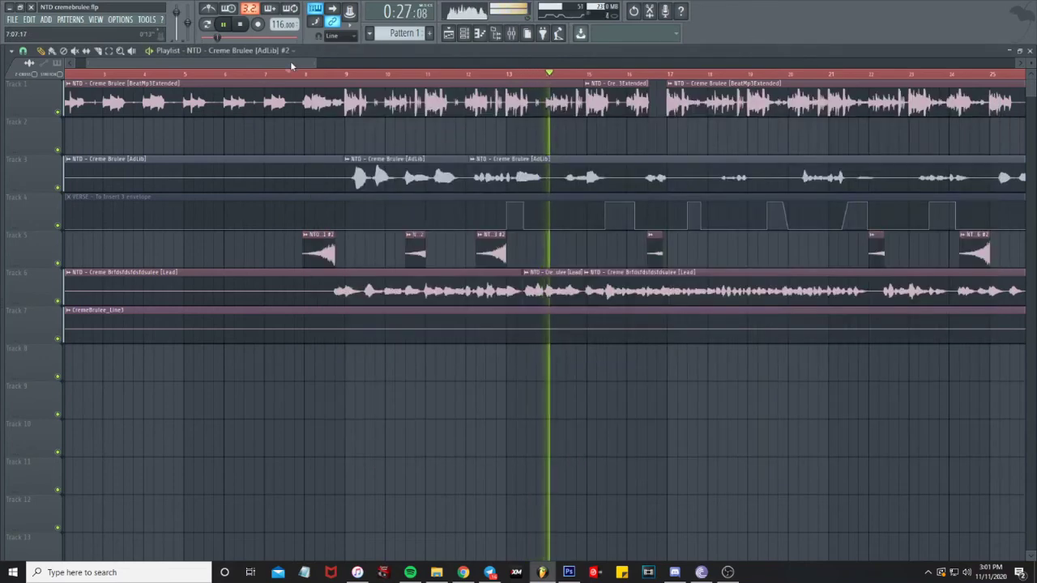
key(space)
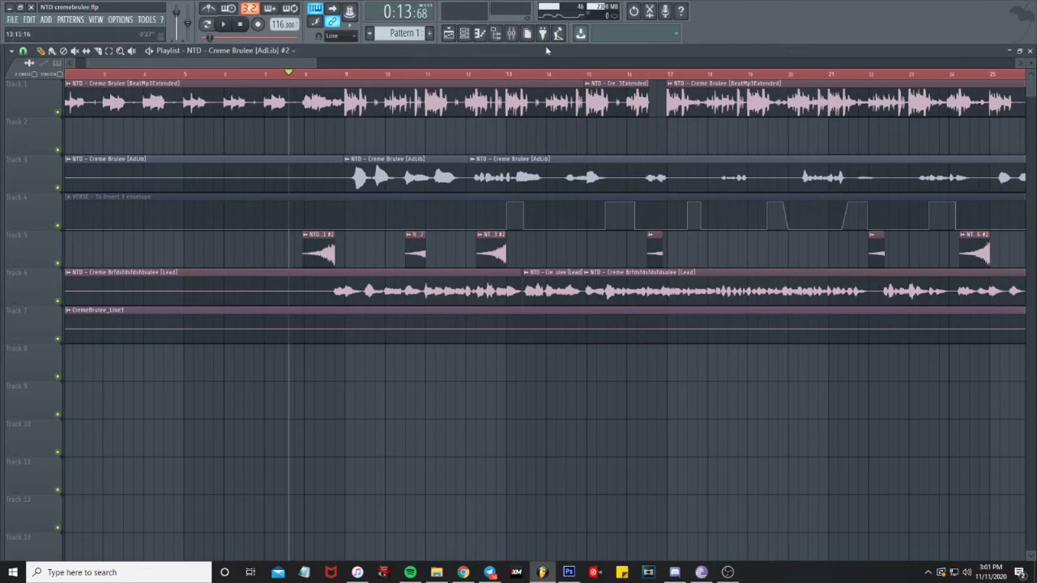
Inspect the MASTER EQ curve of FabFilter Pro-Q on the Master track
key(F9)
click(389, 170)
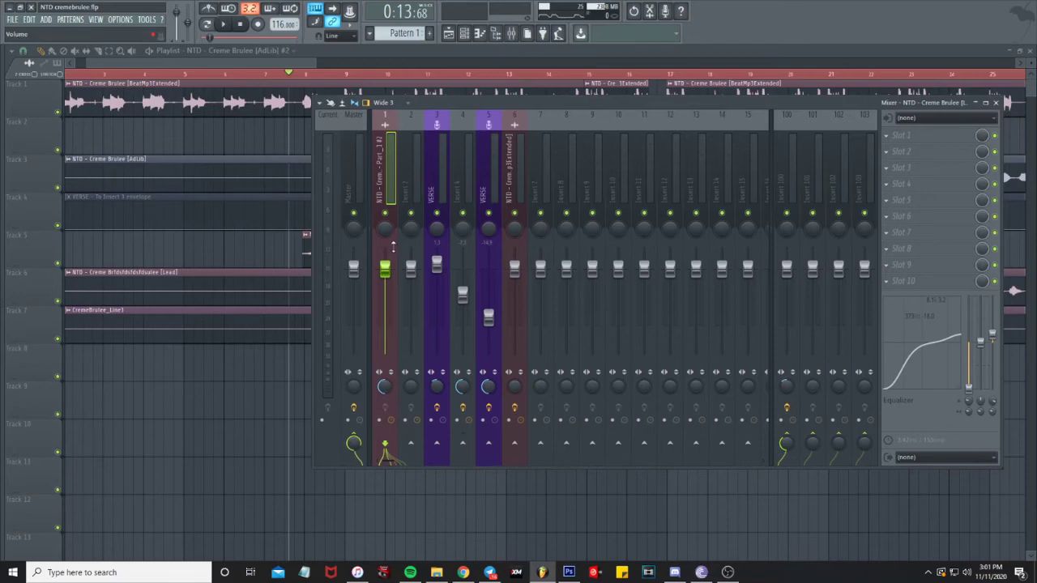
click(354, 179)
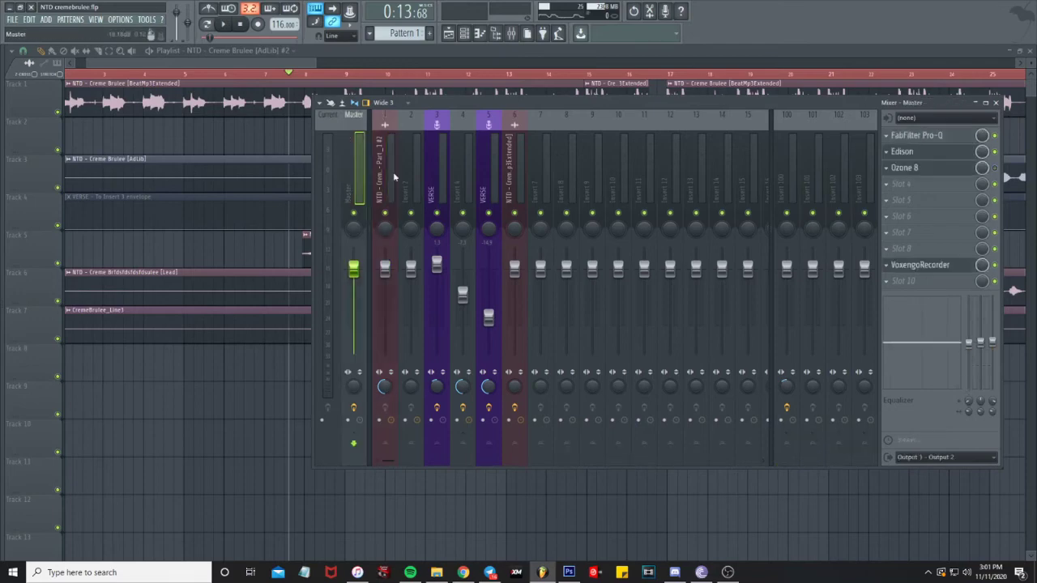
click(958, 141)
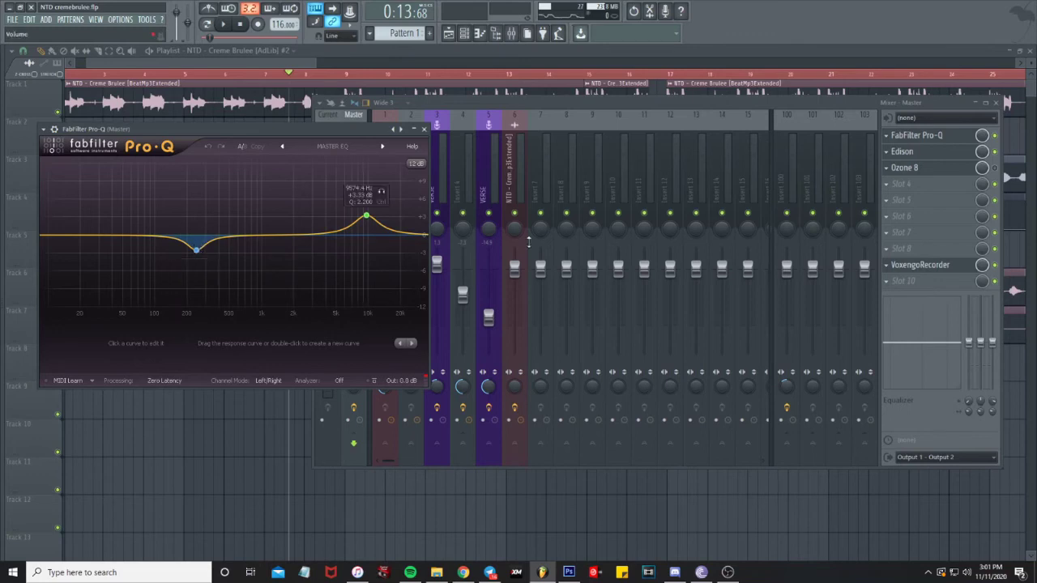
Add a second FabFilter Pro-Q in slot 4 of the Master track and close the first equalizer's window
click(907, 188)
click(925, 107)
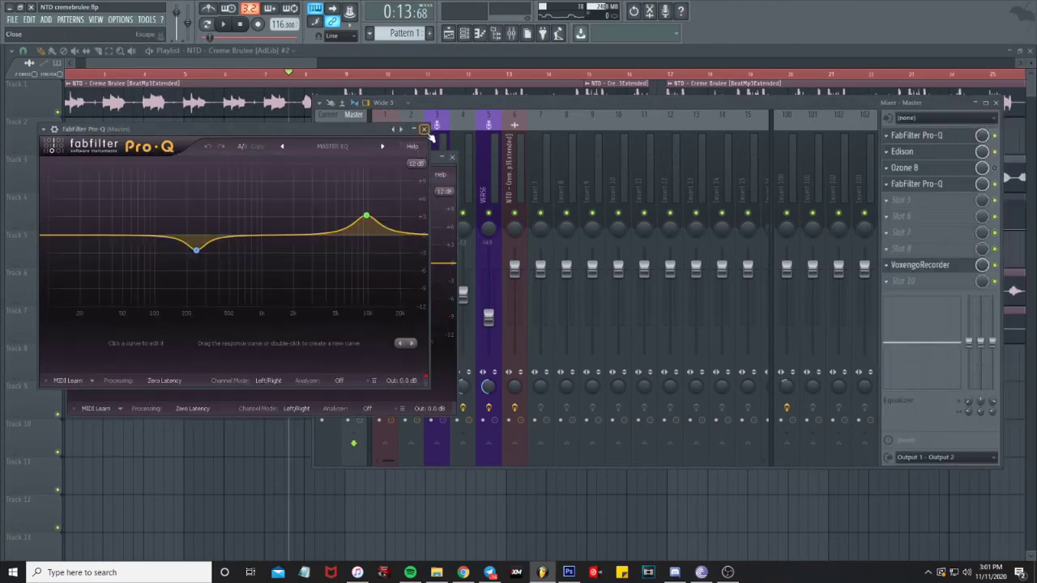
click(425, 130)
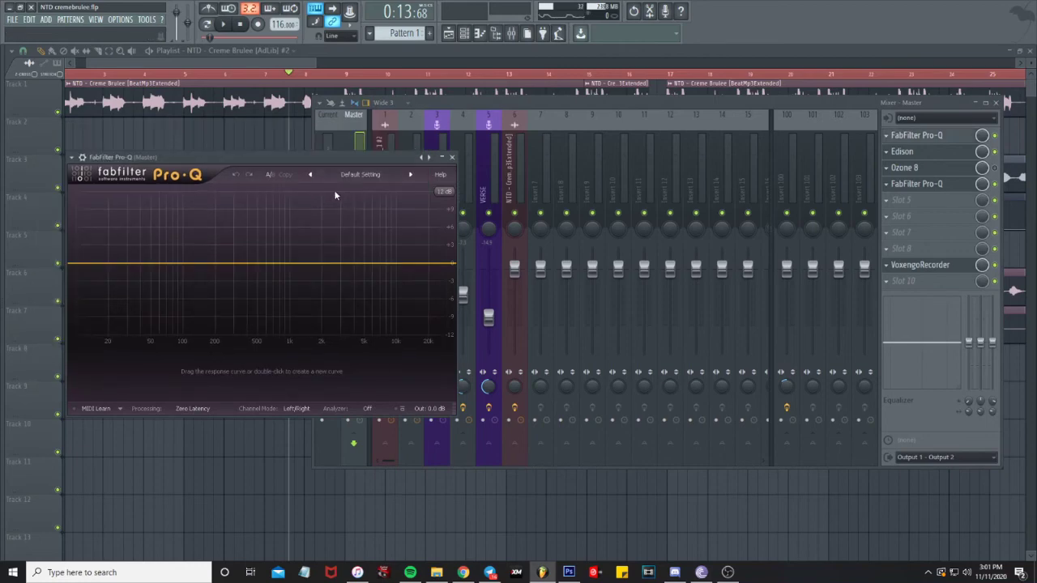
drag(300, 161, 366, 164)
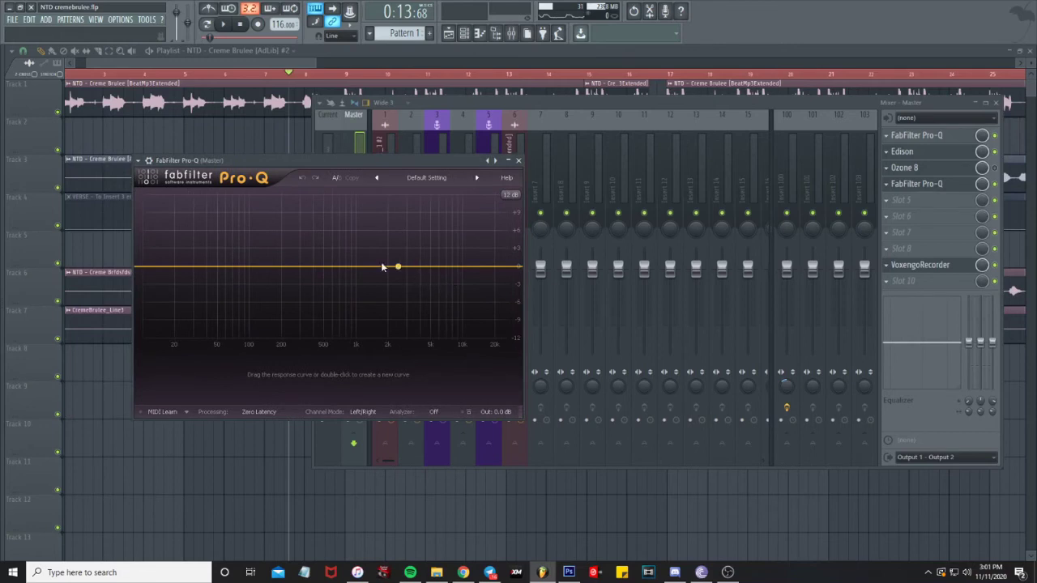
Add a bell boost at about 7946 Hz with +8.75 dB gain and Q 1.606 while the song plays
drag(370, 269, 451, 217)
key(space)
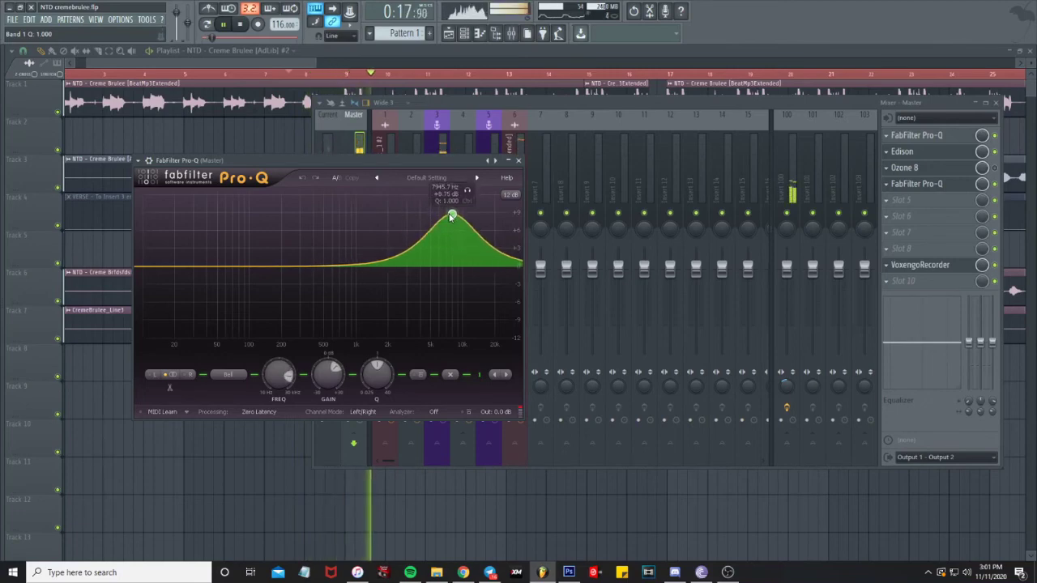
scroll(452, 217, up, 3)
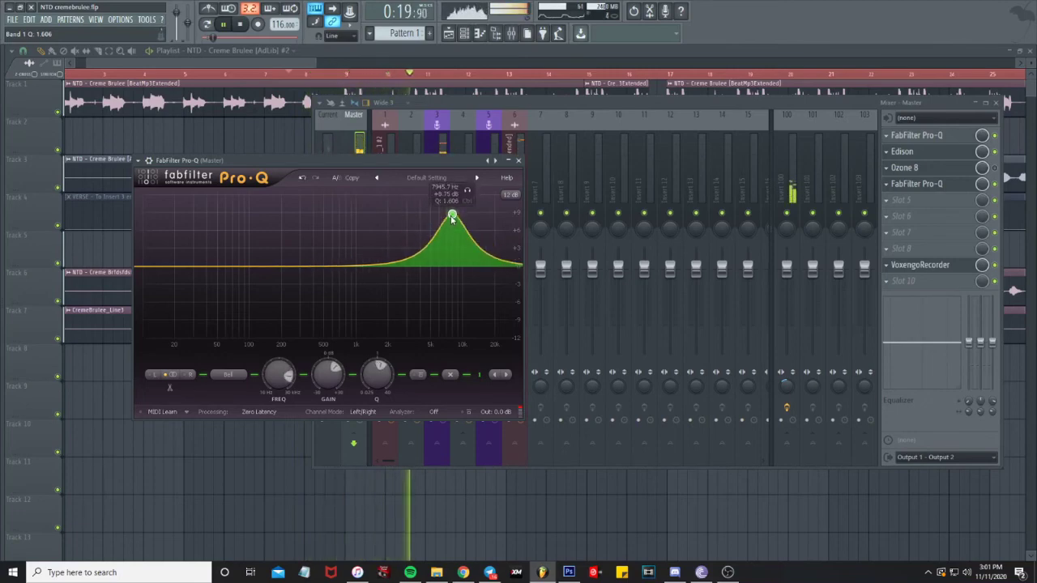
Add a second bell boost at about 2420 Hz with +5.72 dB gain and Q 3.916
double_click(301, 242)
scroll(304, 240, up, 10)
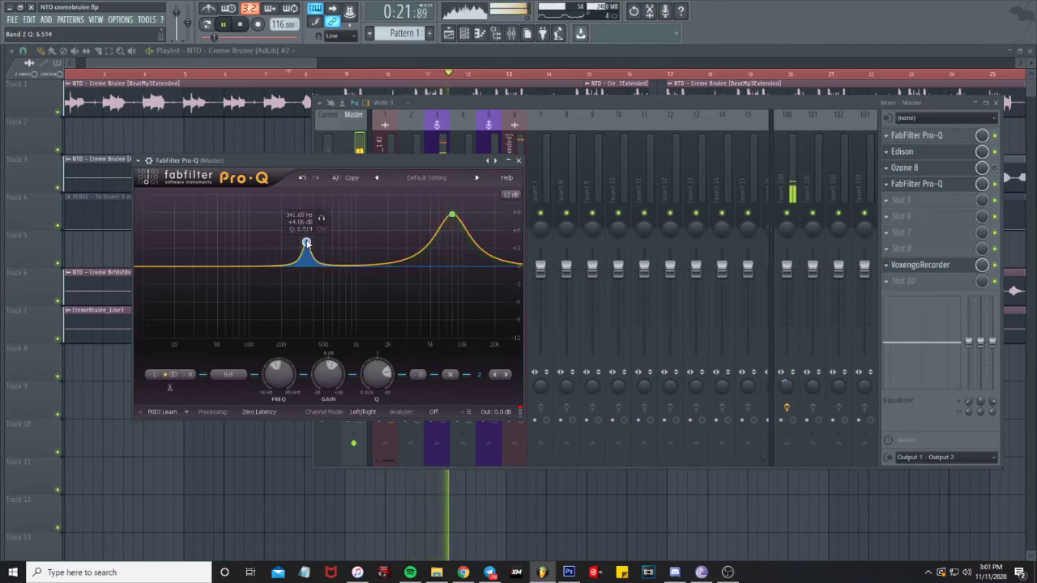
scroll(306, 239, down, 4)
drag(306, 239, 397, 219)
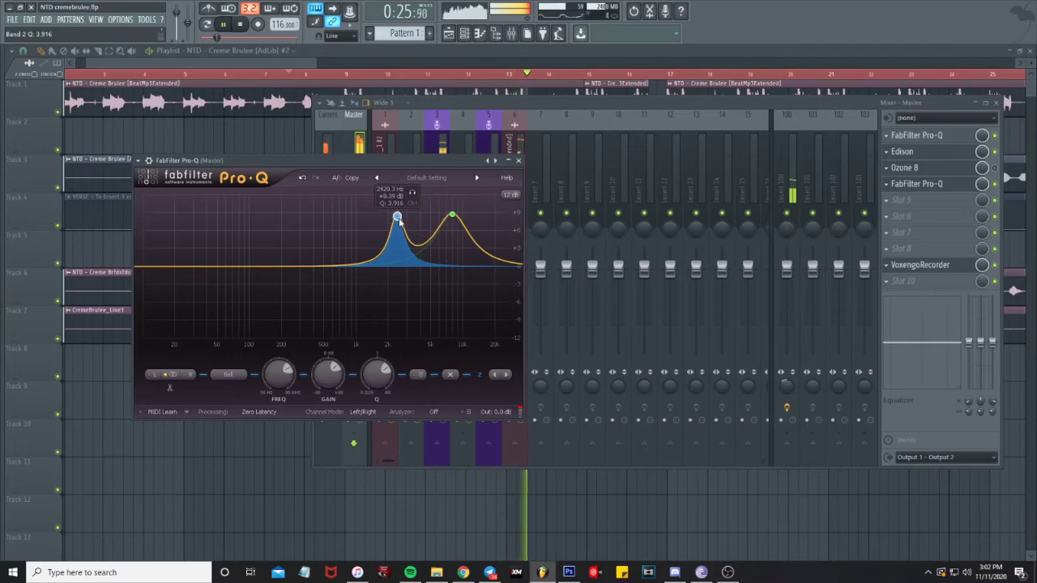
mouse_move(328, 377)
mouse_down()
mouse_move(320, 391)
mouse_move(317, 382)
mouse_up()
Add a bell boost at about 156 Hz with +3.52 dB and Q 3.353, and a low shelf at about 118 Hz with +3.25 dB
drag(252, 266, 270, 246)
scroll(256, 252, up, 6)
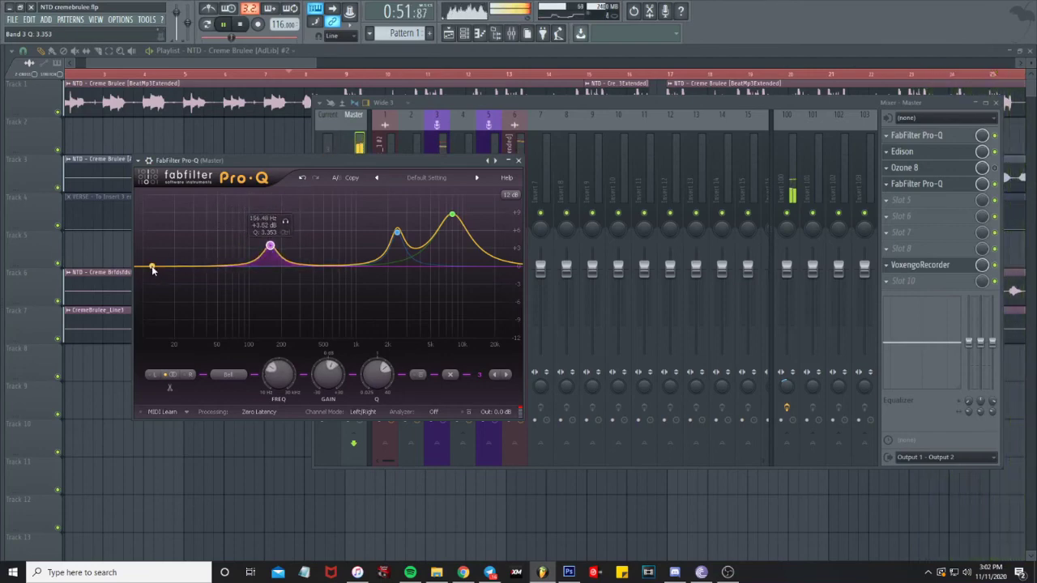
drag(153, 270, 253, 253)
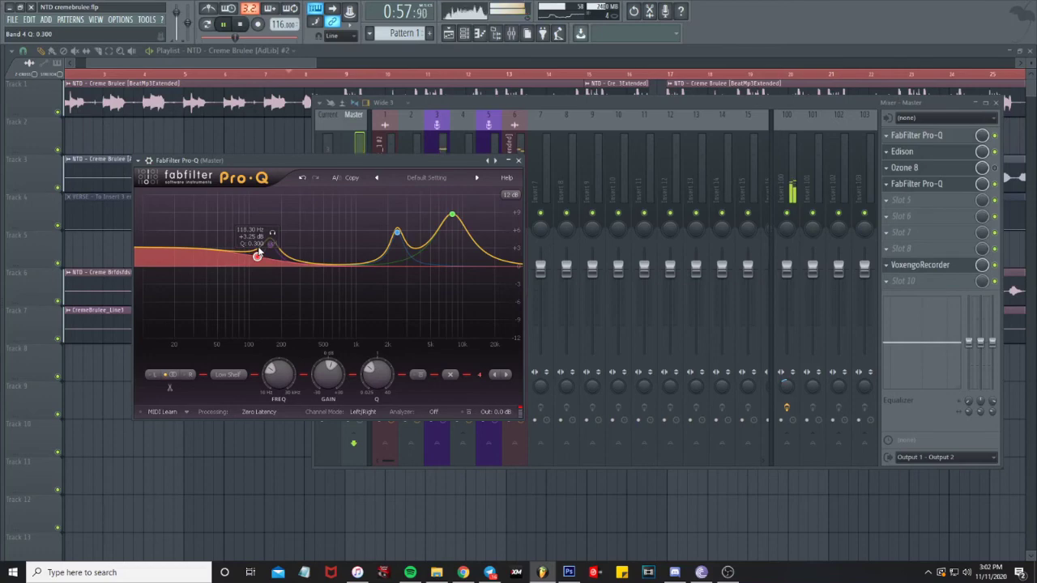
click(269, 245)
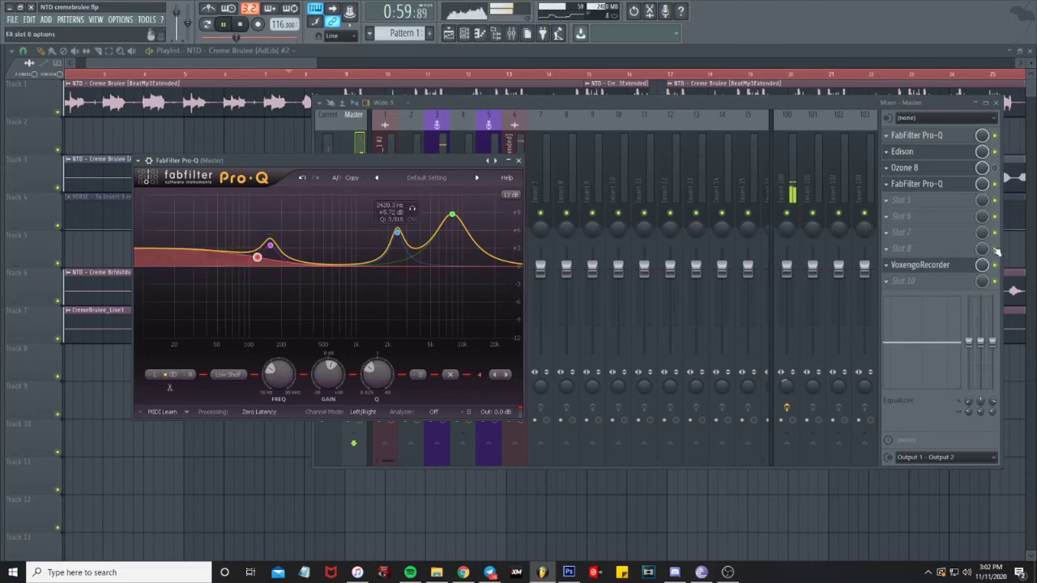
click(519, 161)
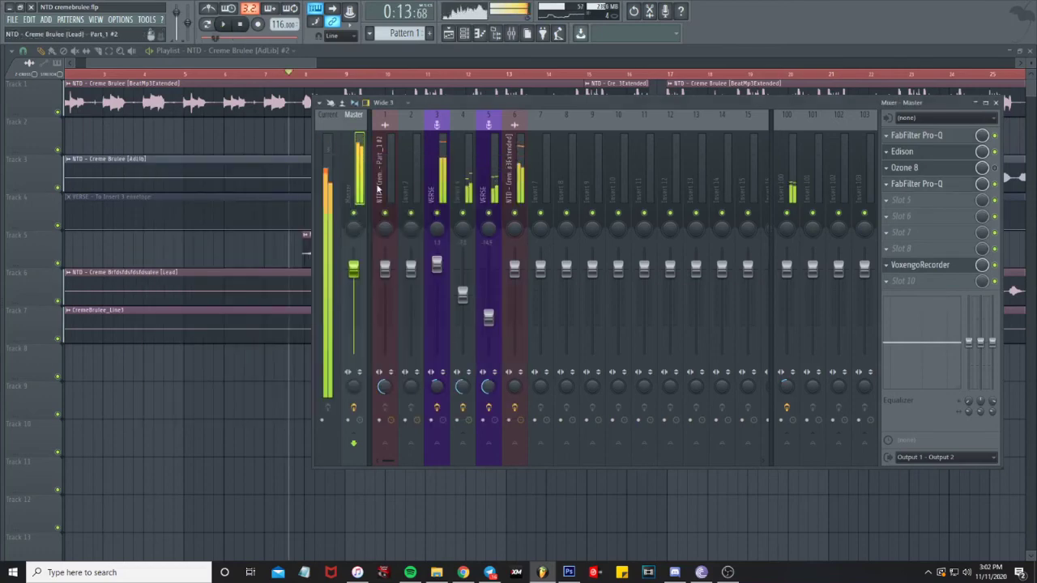
Reduce the mix level of the Master's second FabFilter Pro-Q to about 57% and fine-tune it during playback
click(940, 185)
click(982, 185)
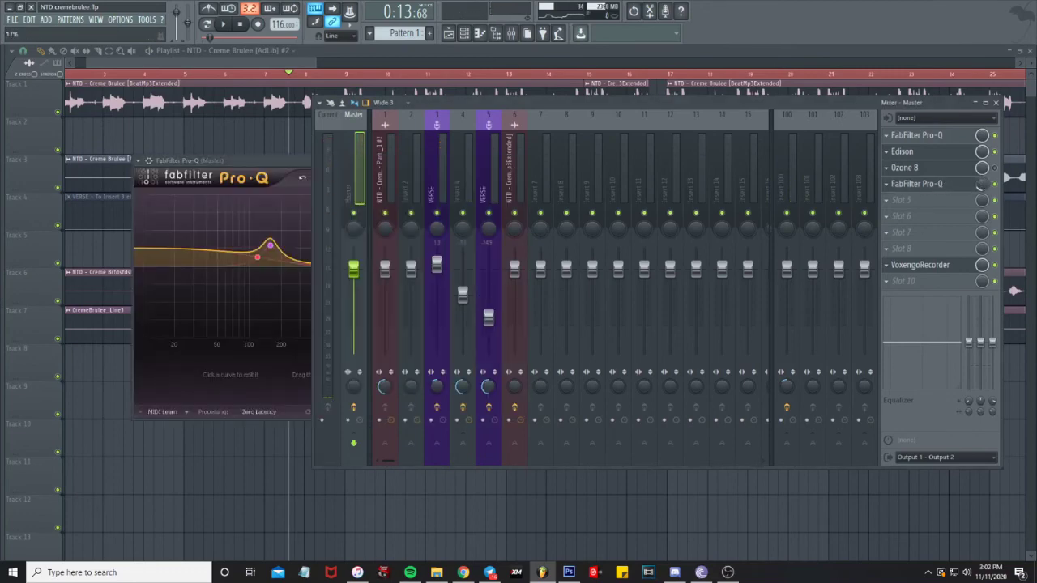
key(space)
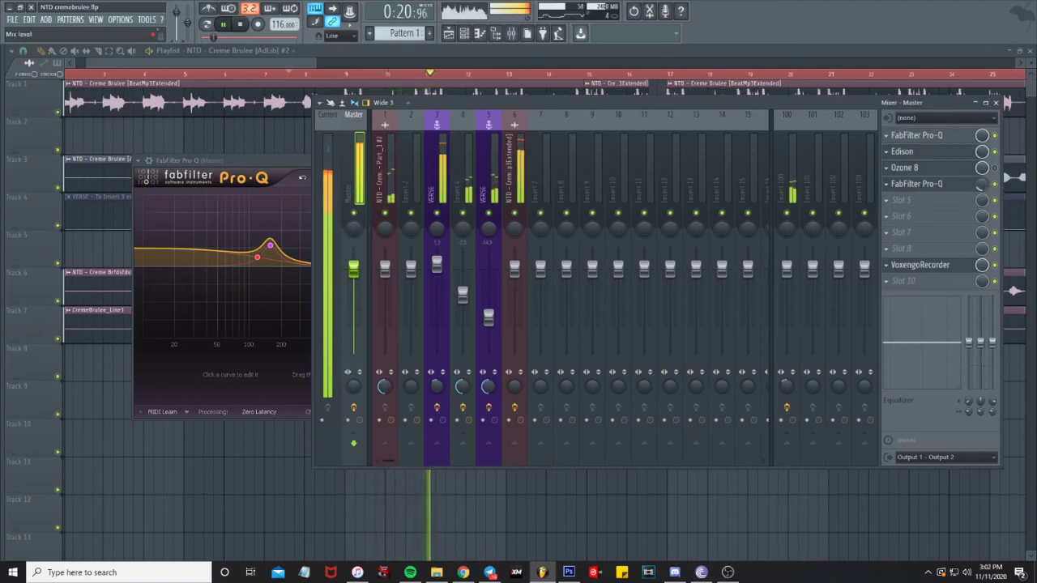
drag(982, 184, 984, 188)
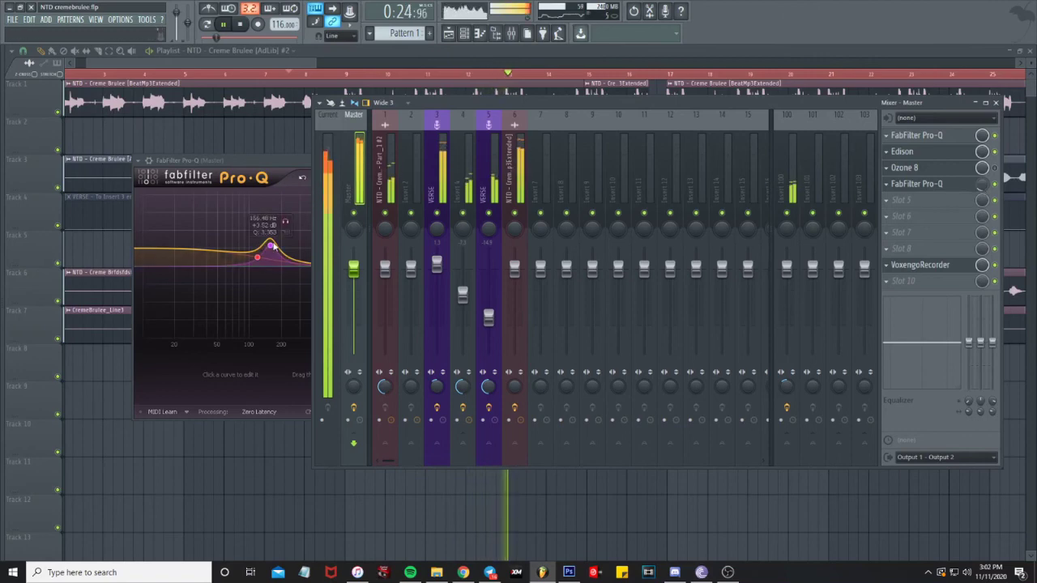
Lower the gain of the 156 Hz band to about +1.47 dB and stop playback
click(257, 256)
drag(323, 381, 327, 392)
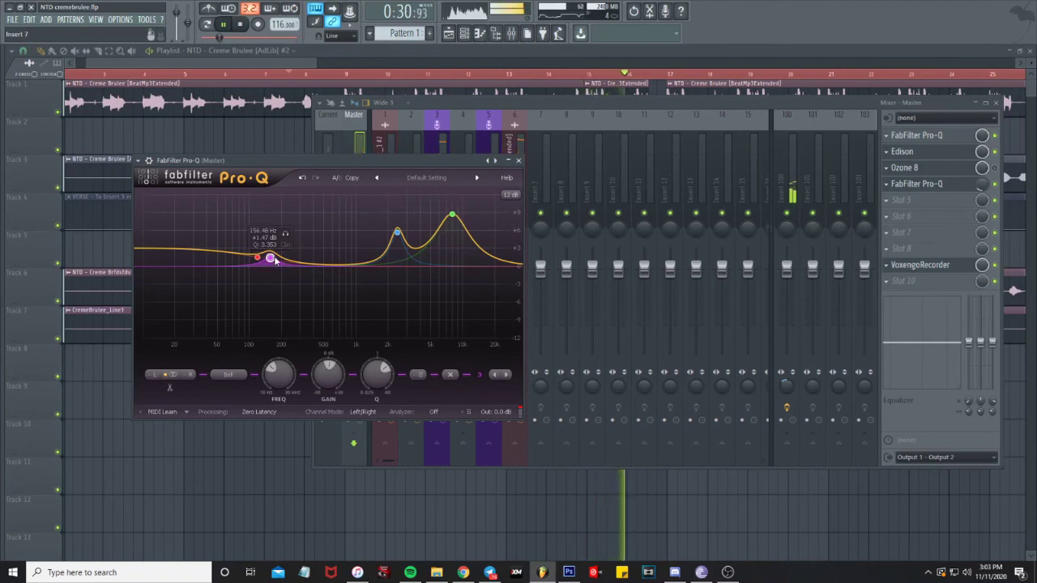
key(space)
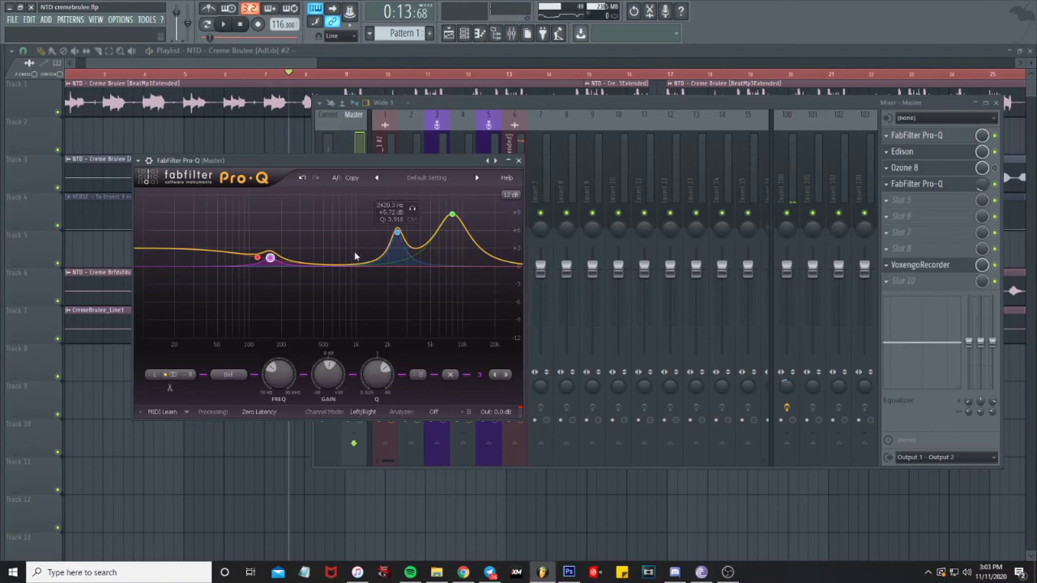
Try a narrow cut at about 1400 Hz with Q 25.644 in the second Pro-Q, delete that band and close the equalizer
drag(346, 264, 372, 279)
scroll(372, 279, up, 5)
right_click(372, 277)
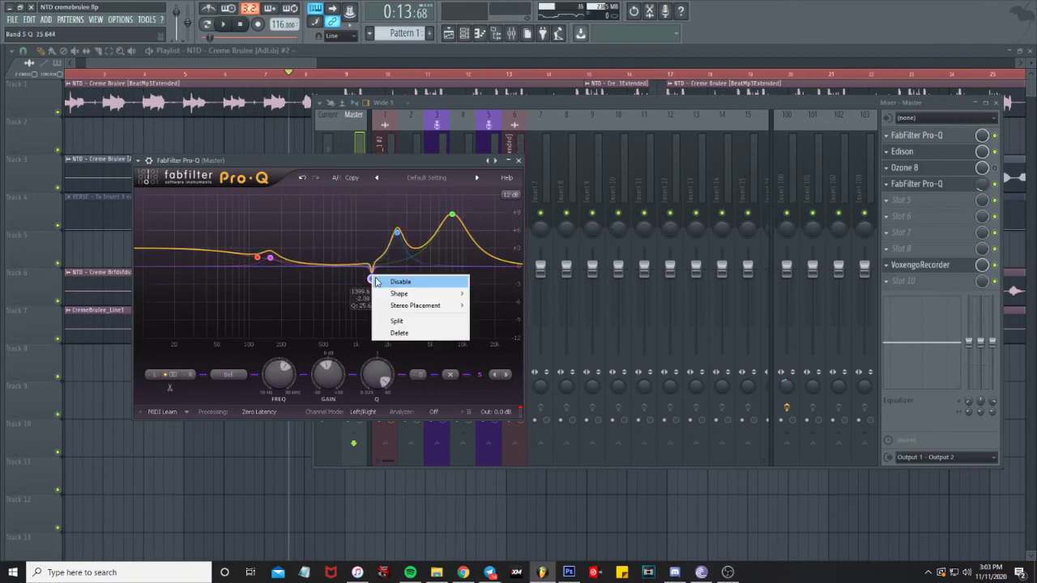
click(405, 337)
click(518, 161)
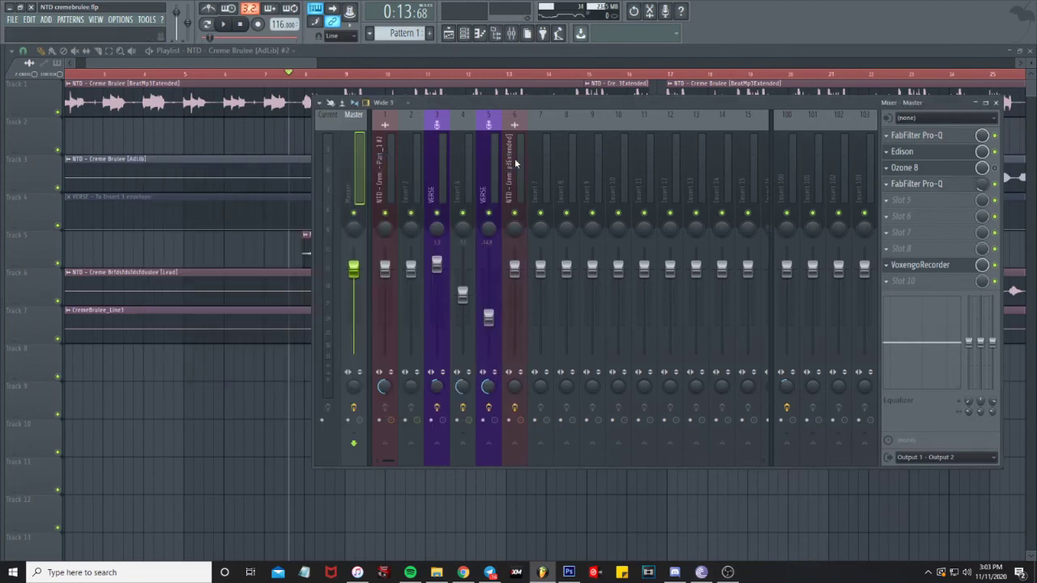